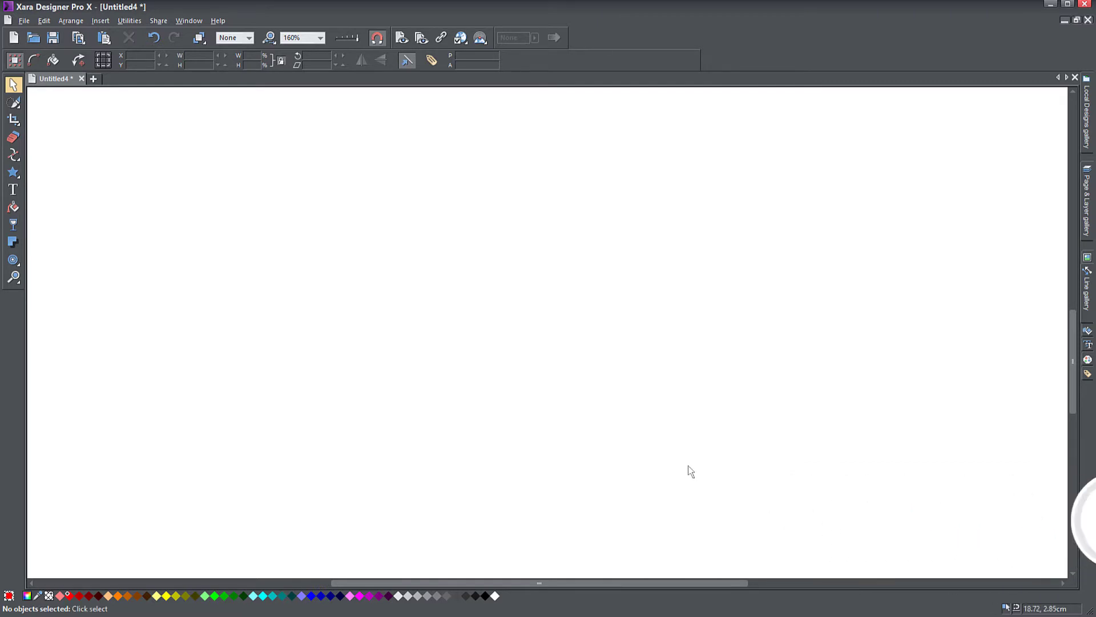
Draw a red five-pointed star about 8.8 cm wide and reposition it up and to the left
mouse_move(16, 260)
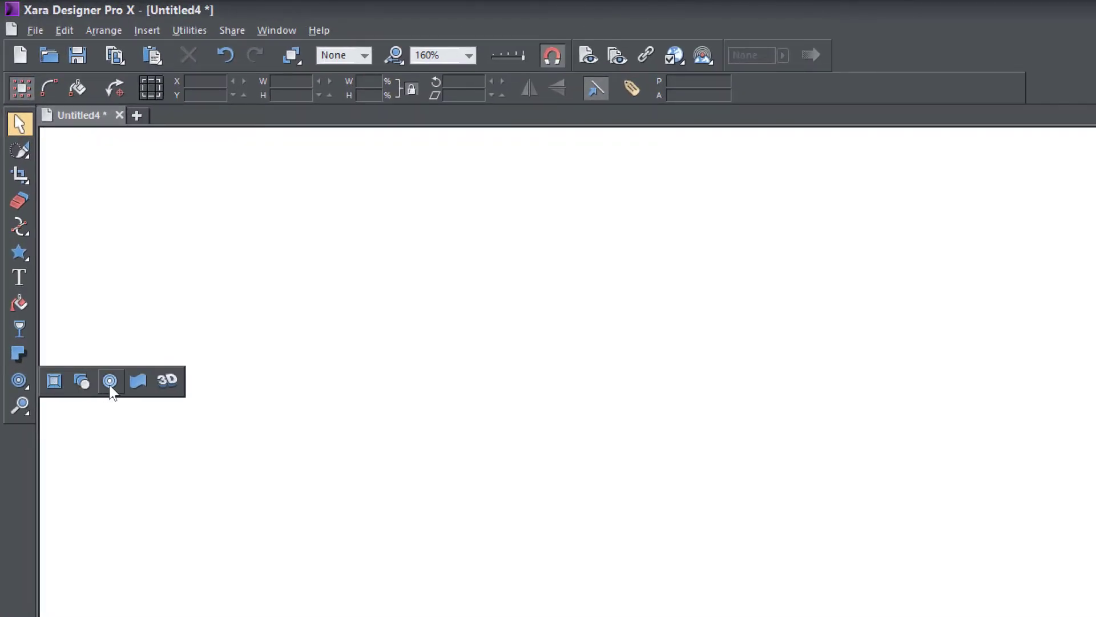
click(110, 382)
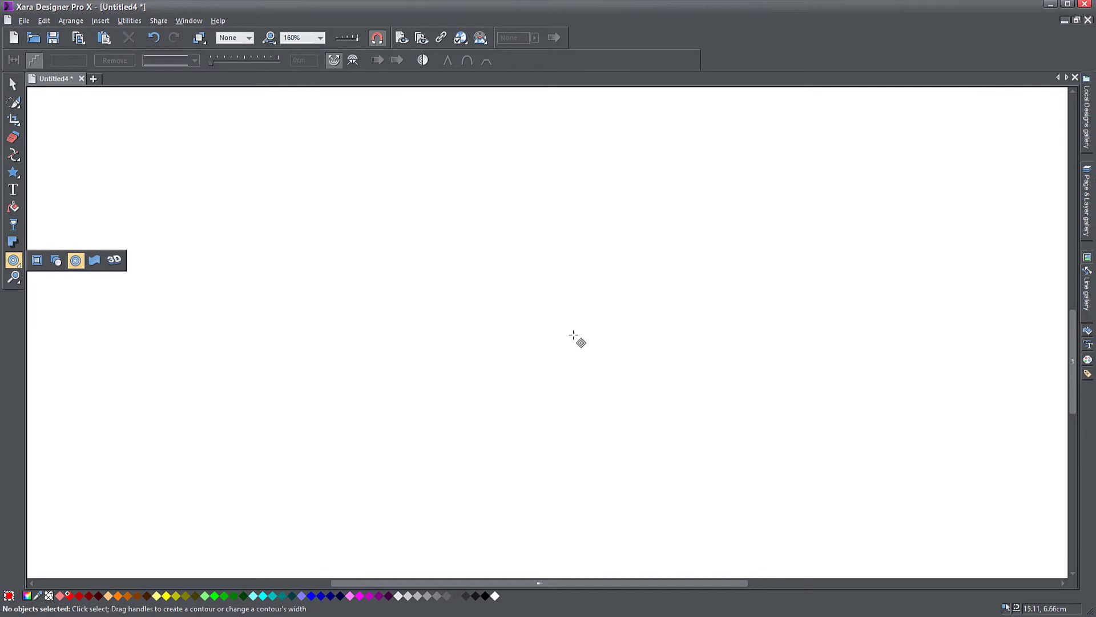
click(76, 173)
drag(435, 229, 768, 484)
click(14, 86)
drag(632, 402, 516, 358)
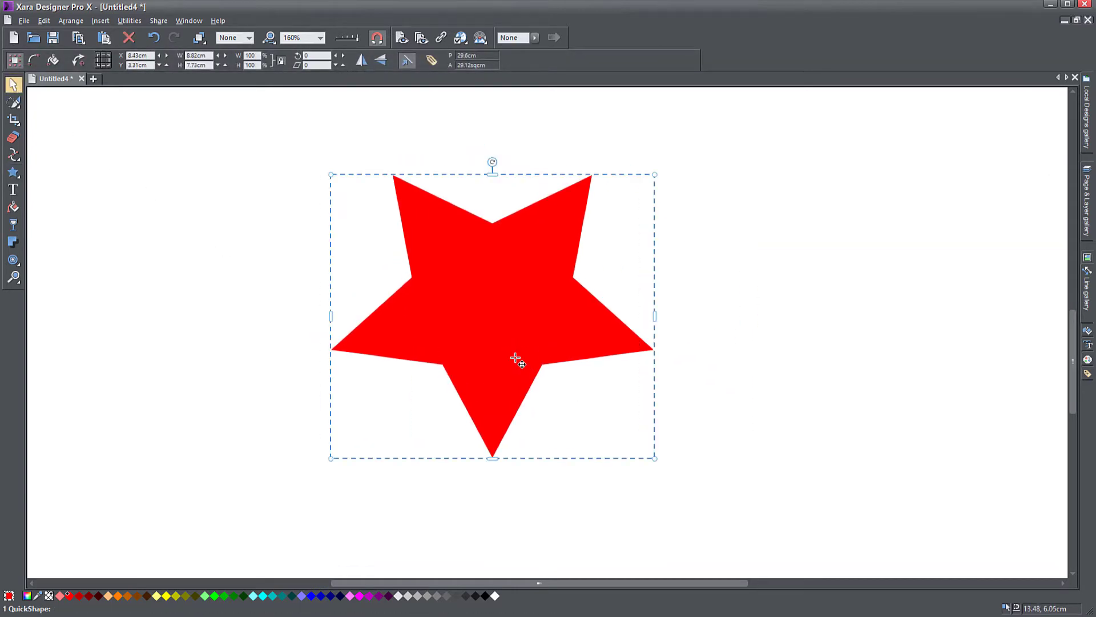
Add an outward contour with 5 fading steps to the star, extending it to a width of about 1.13 cm
click(13, 260)
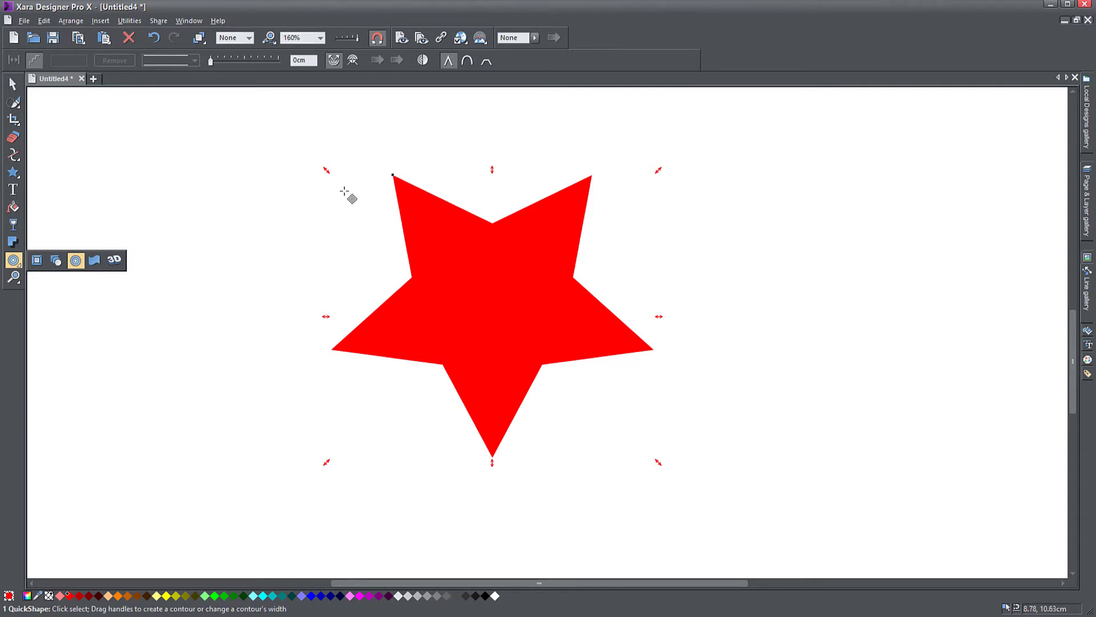
drag(327, 170, 295, 149)
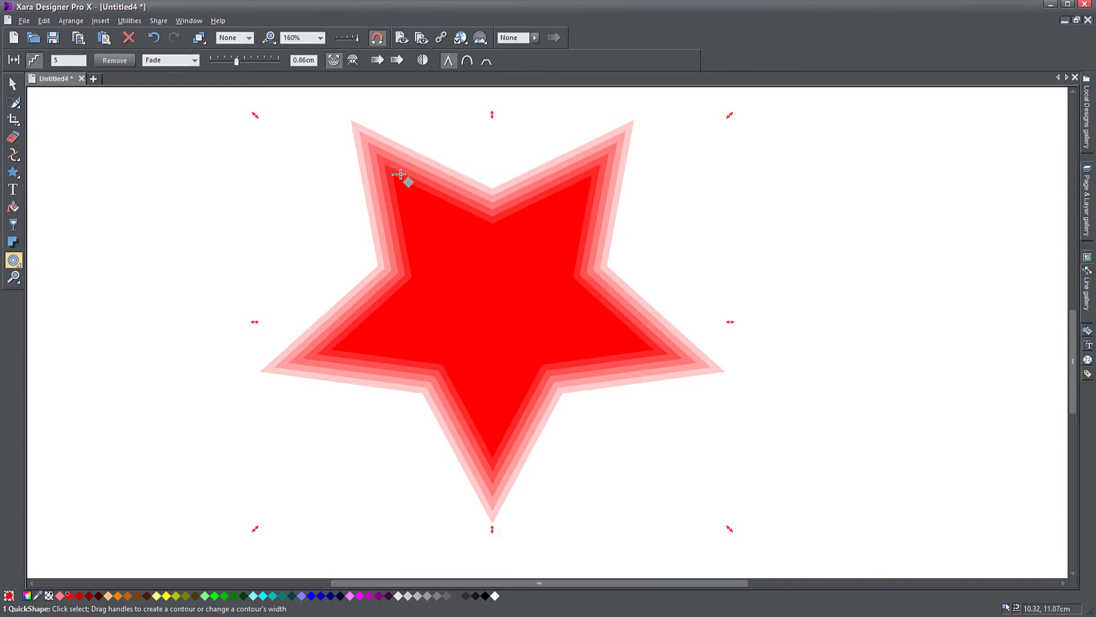
mouse_move(255, 117)
mouse_down()
mouse_move(236, 109)
mouse_move(244, 112)
mouse_up()
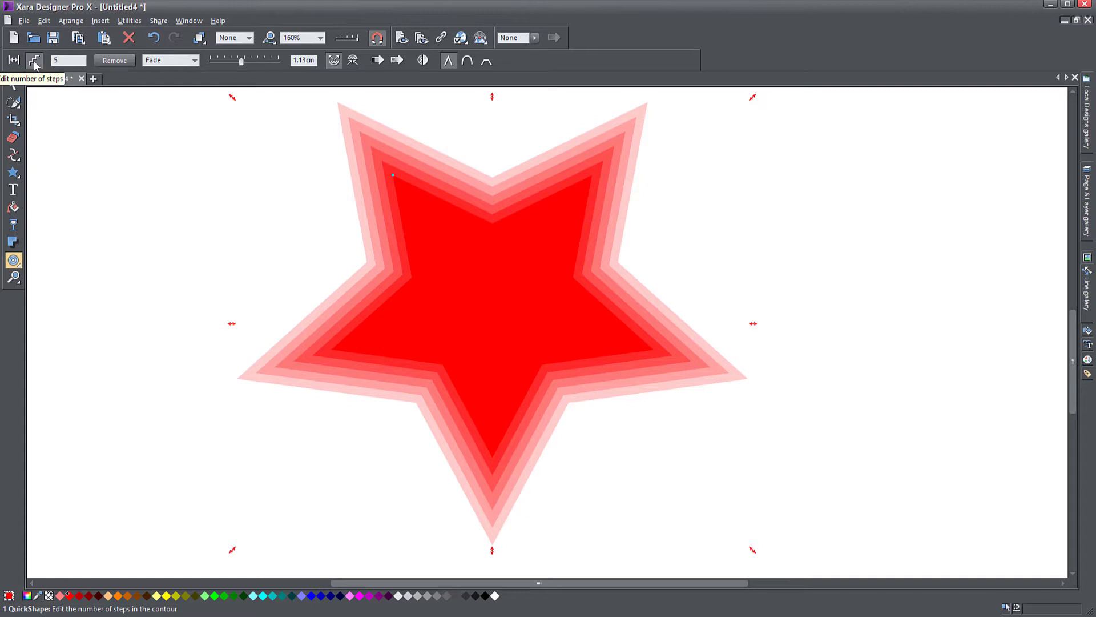
Try 8 and 25 steps for the star's contour and restore it to 5 steps
double_click(70, 60)
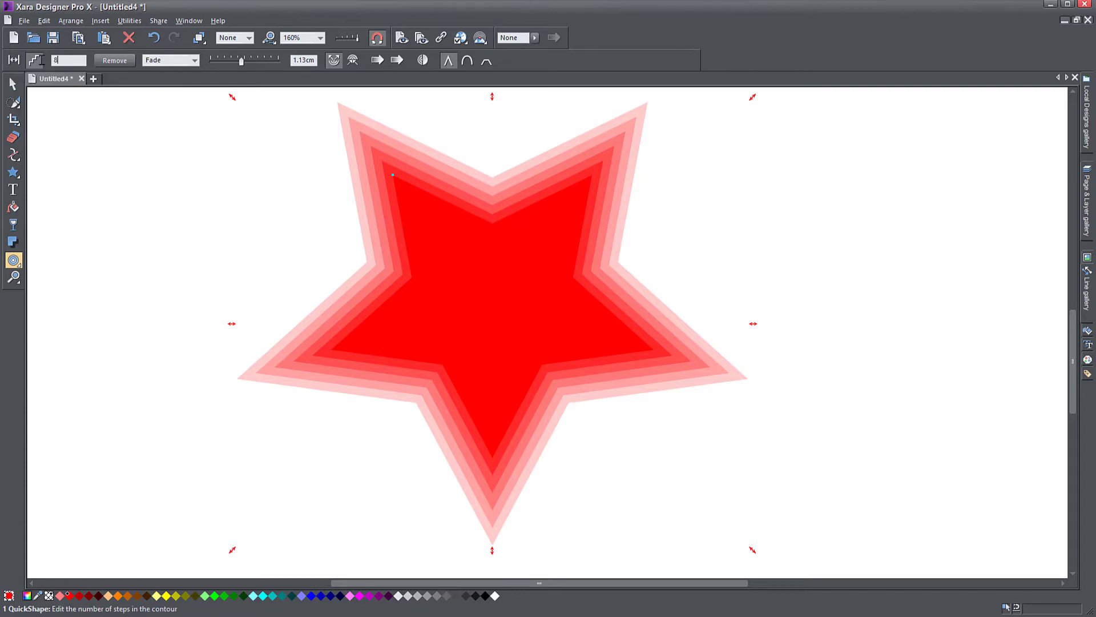
text(8)
key(Return)
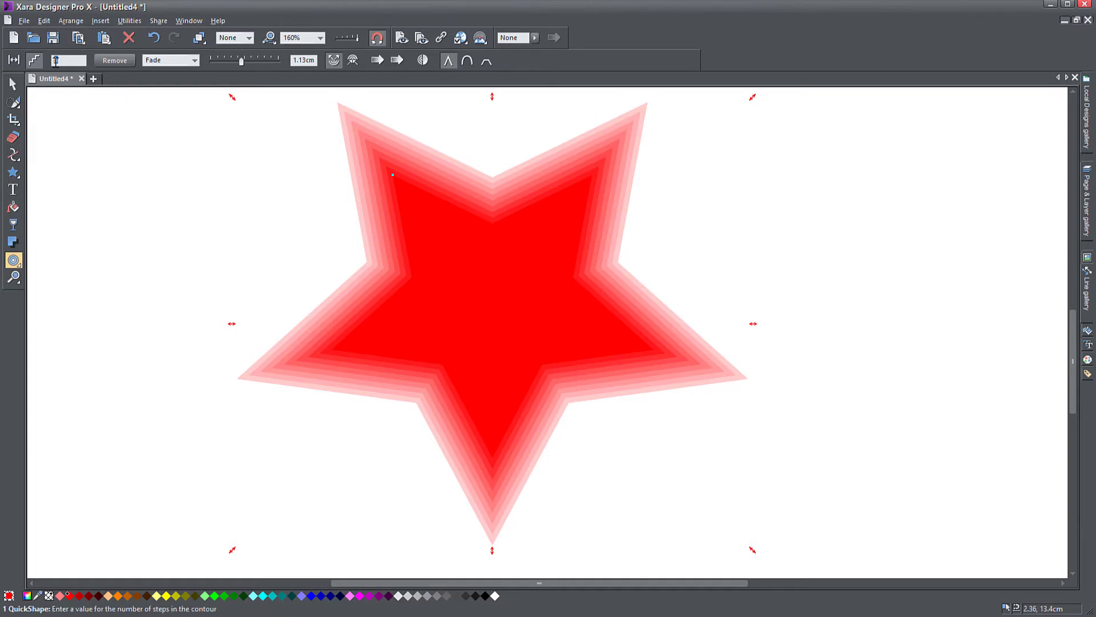
key(Return)
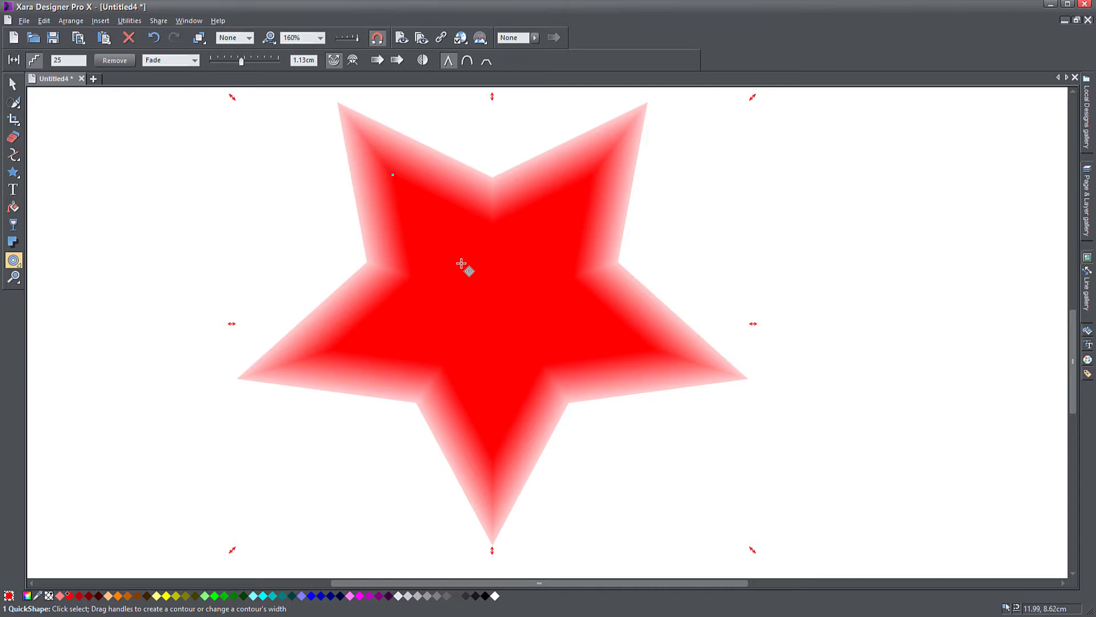
click(48, 61)
text(5)
key(Return)
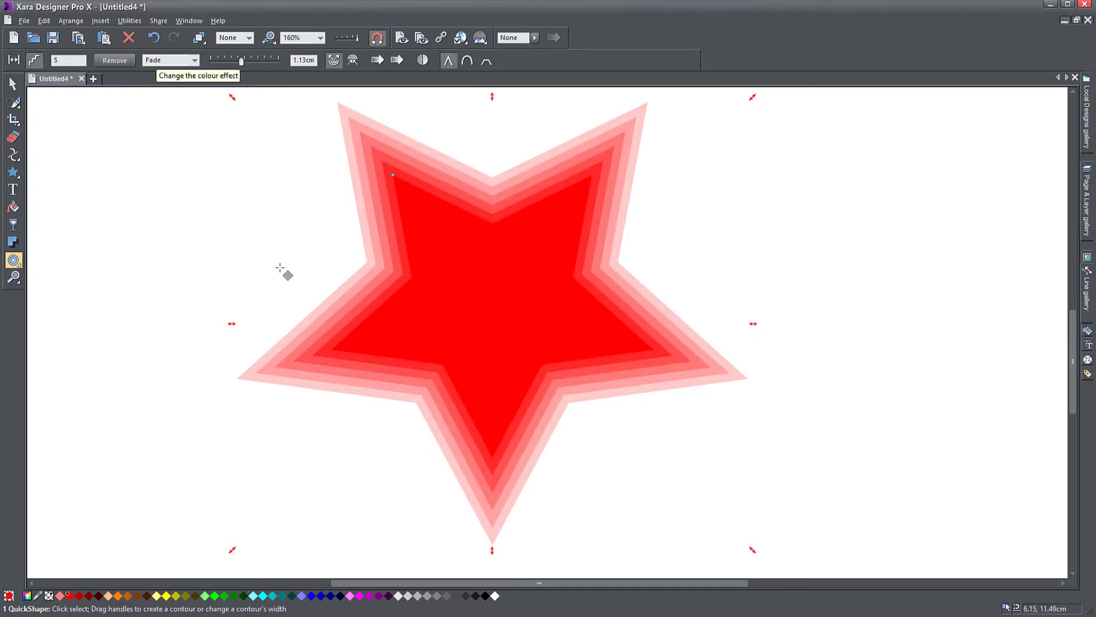
Try light cyan and light magenta on the inner star and bright green on the contour's outer edge
drag(254, 595, 441, 268)
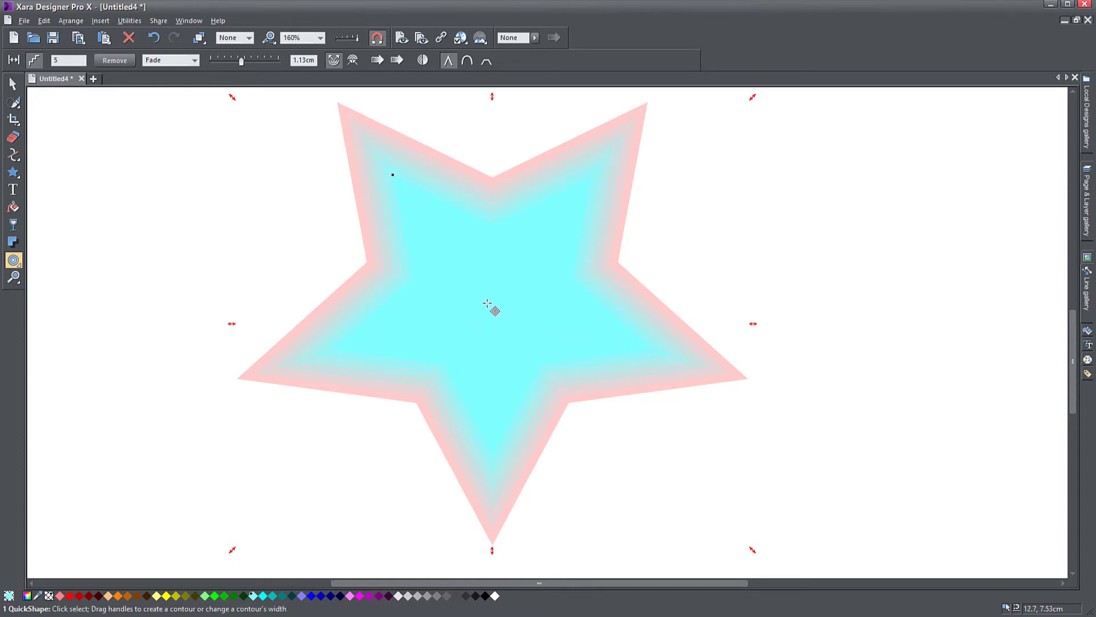
click(349, 596)
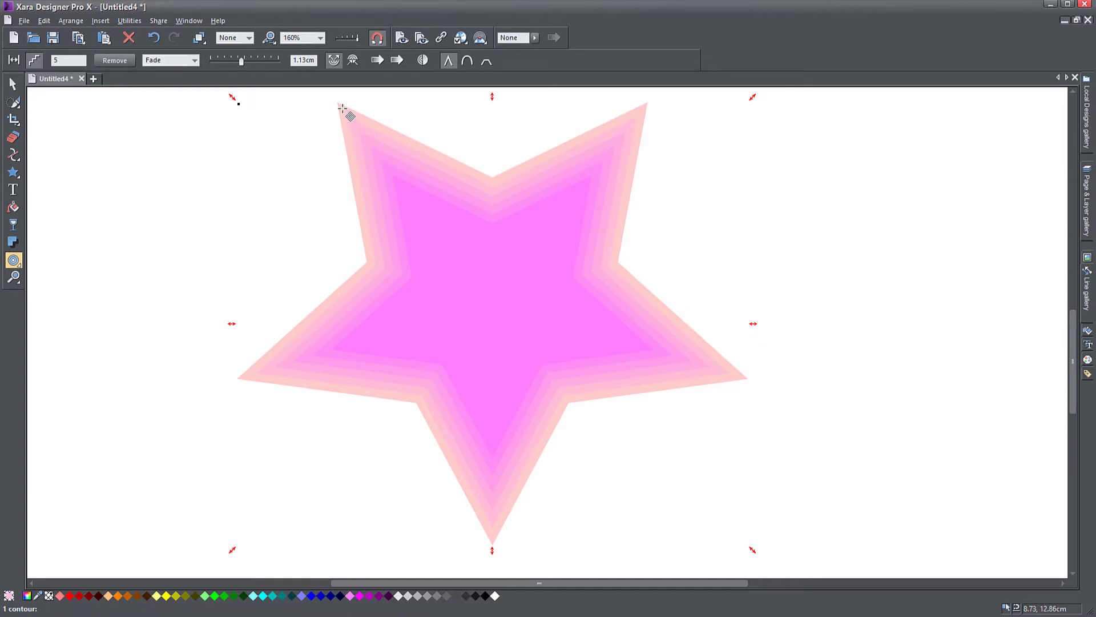
click(215, 595)
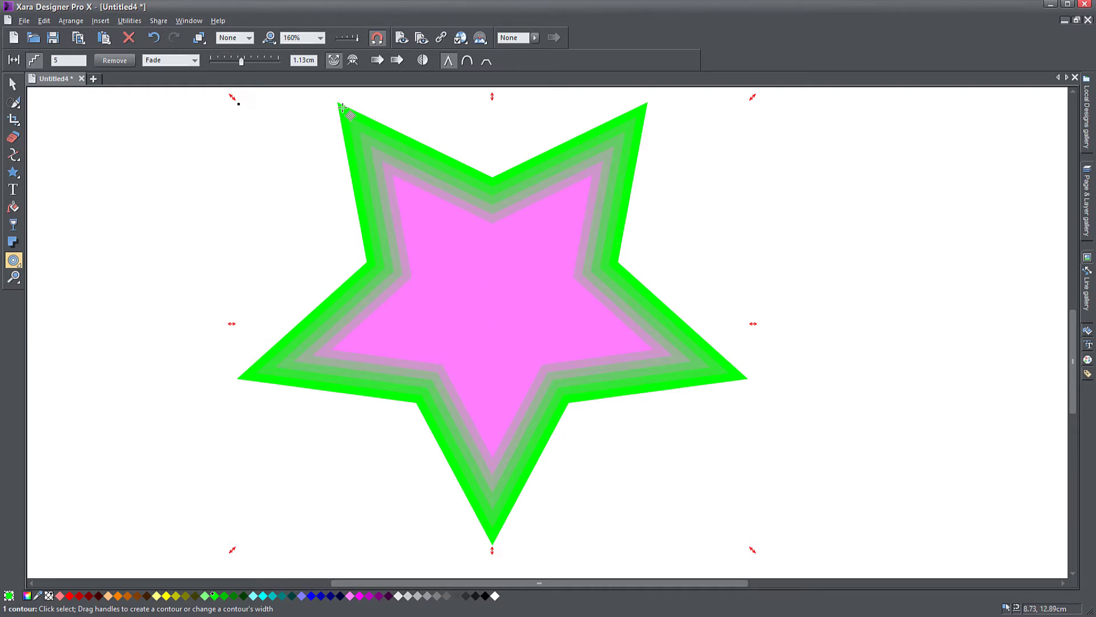
Colour the contour's outer edge yellow and the inner star dark red
click(166, 596)
click(480, 300)
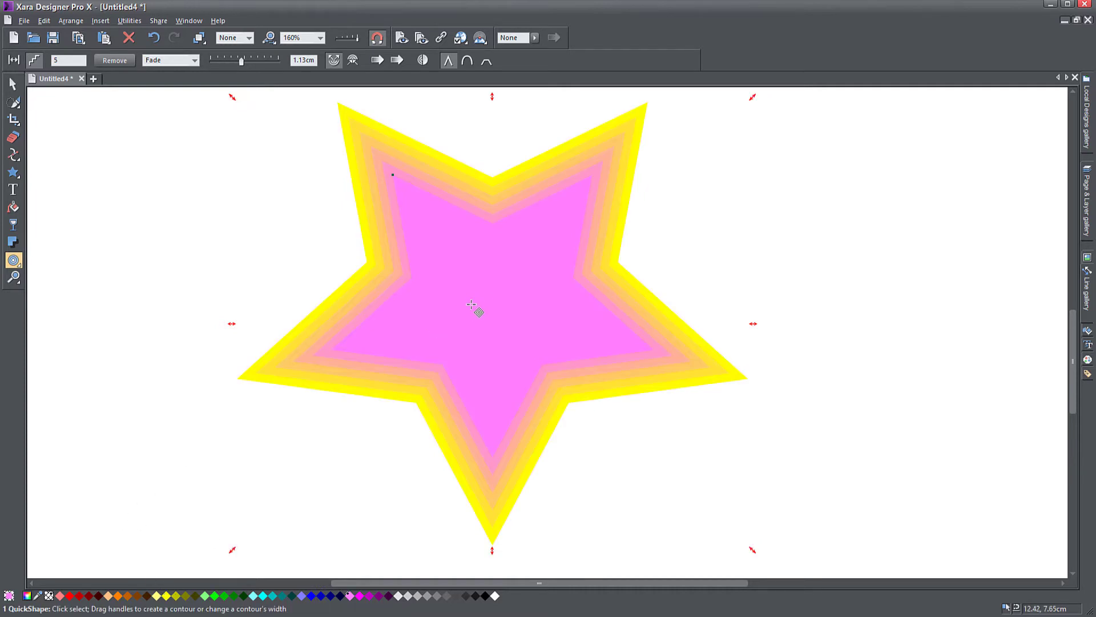
click(90, 595)
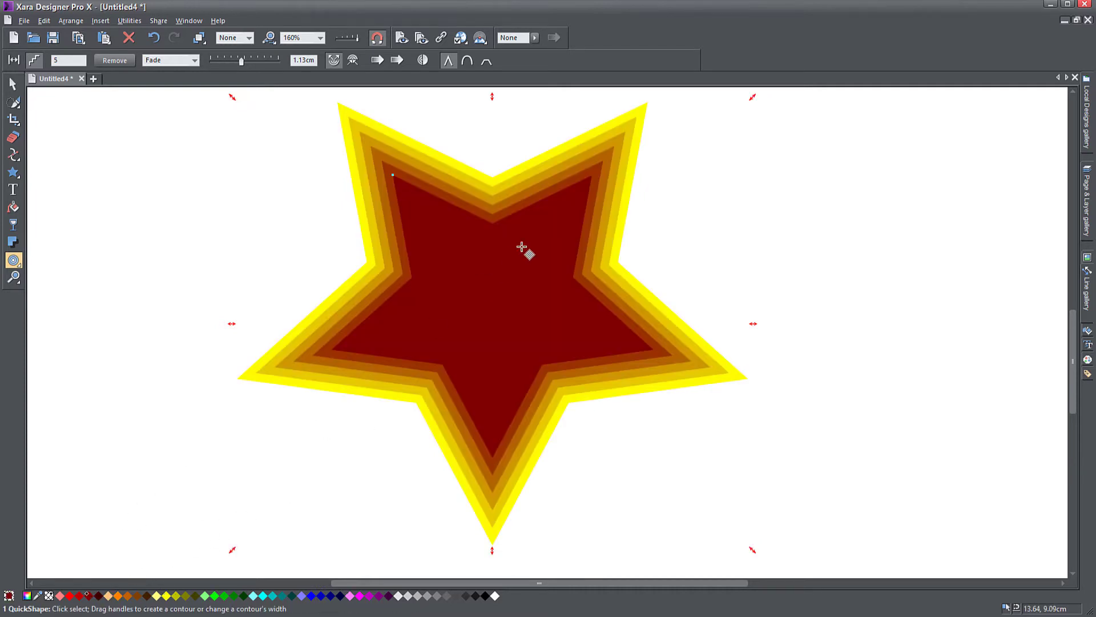
Widen the star's contour to about 1.51 cm and move the whole star up the page
drag(753, 98, 725, 127)
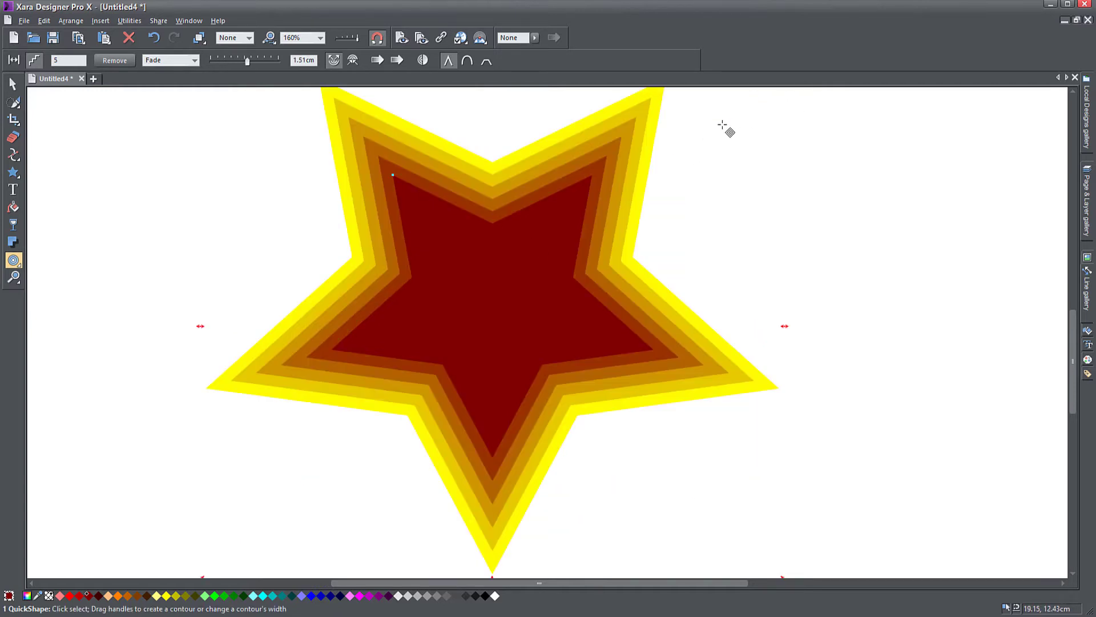
scroll(776, 394, down, 1)
drag(776, 394, 615, 422)
key(F2)
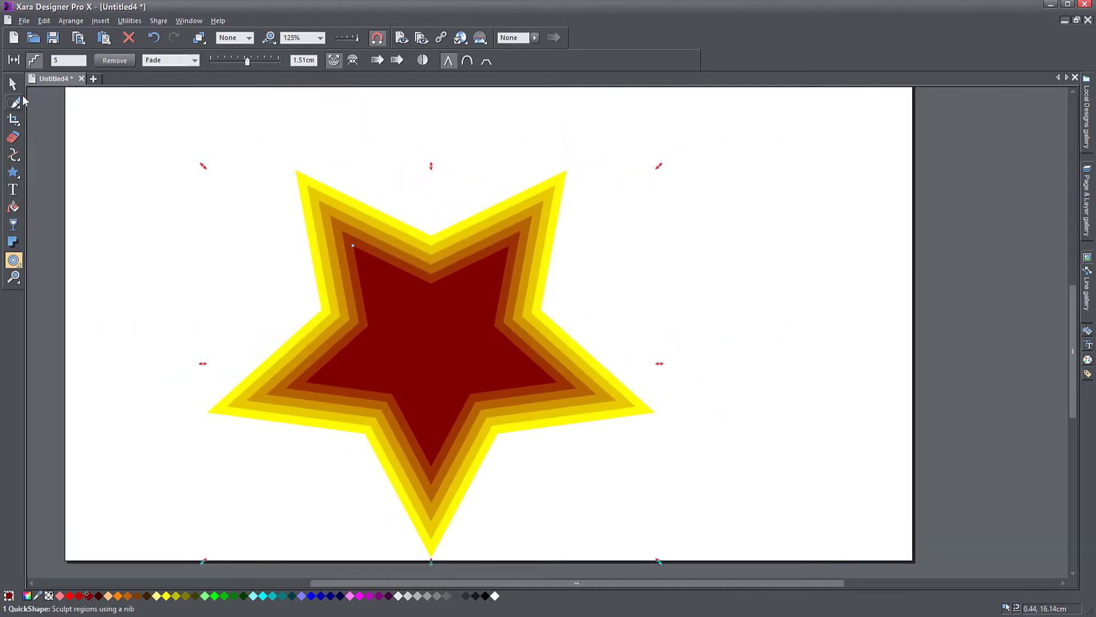
drag(351, 296, 388, 241)
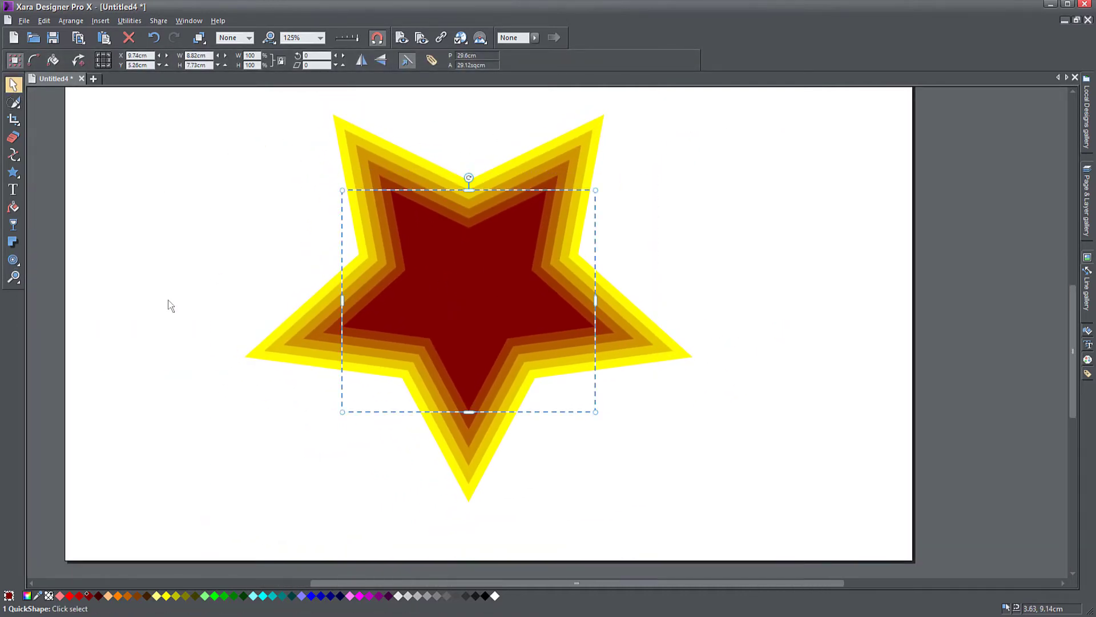
Define the contour by the distance between its steps and set that distance to 1.51 cm
click(14, 260)
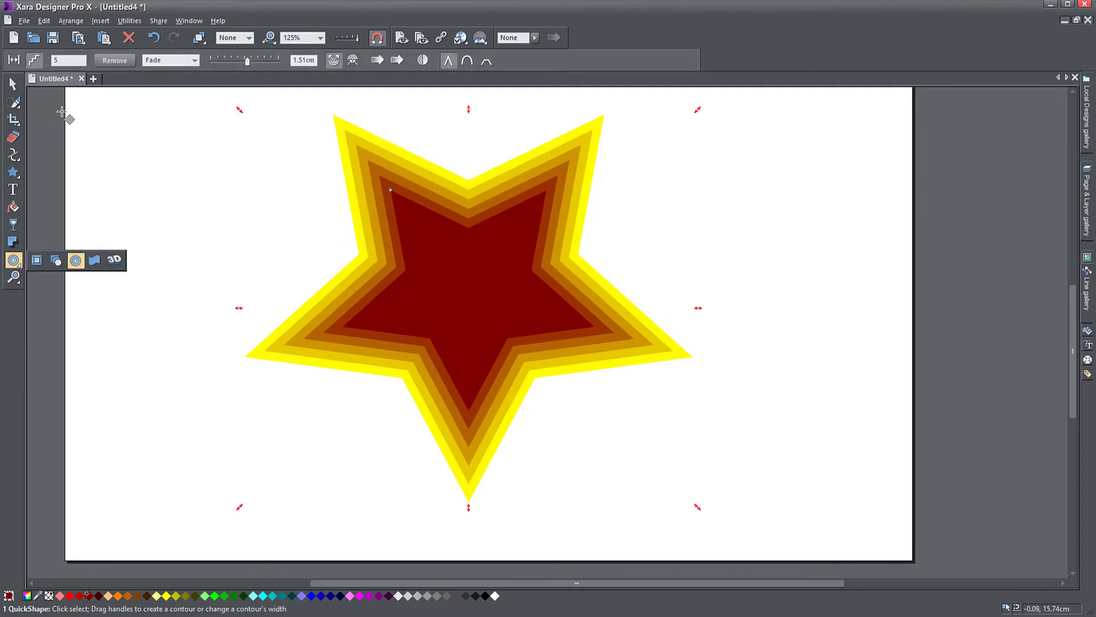
click(14, 63)
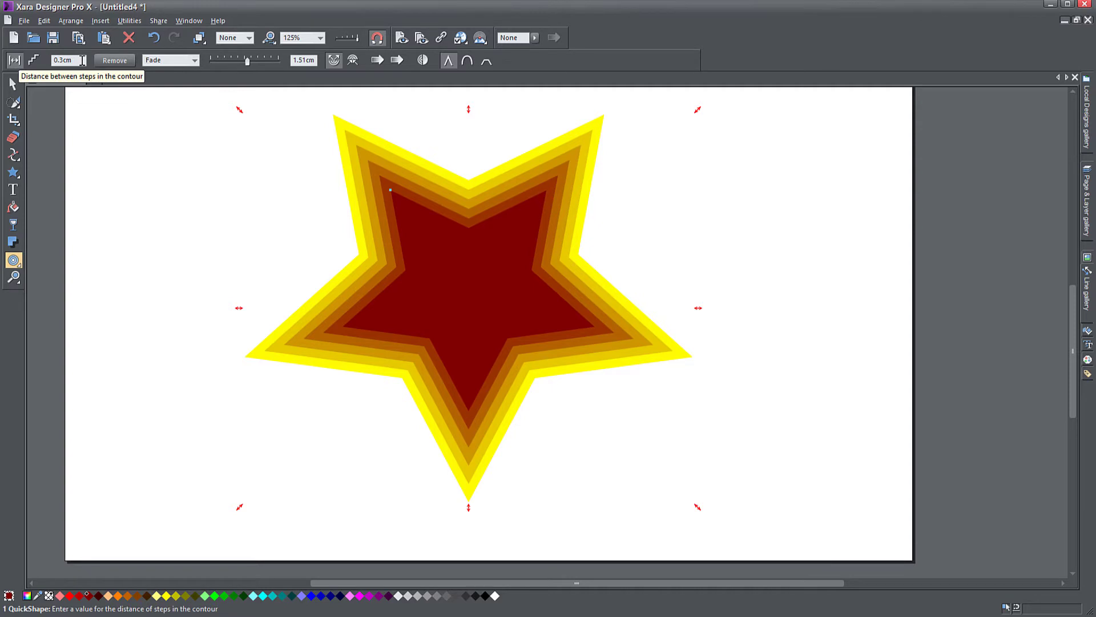
double_click(51, 59)
text(1.51)
key(Return)
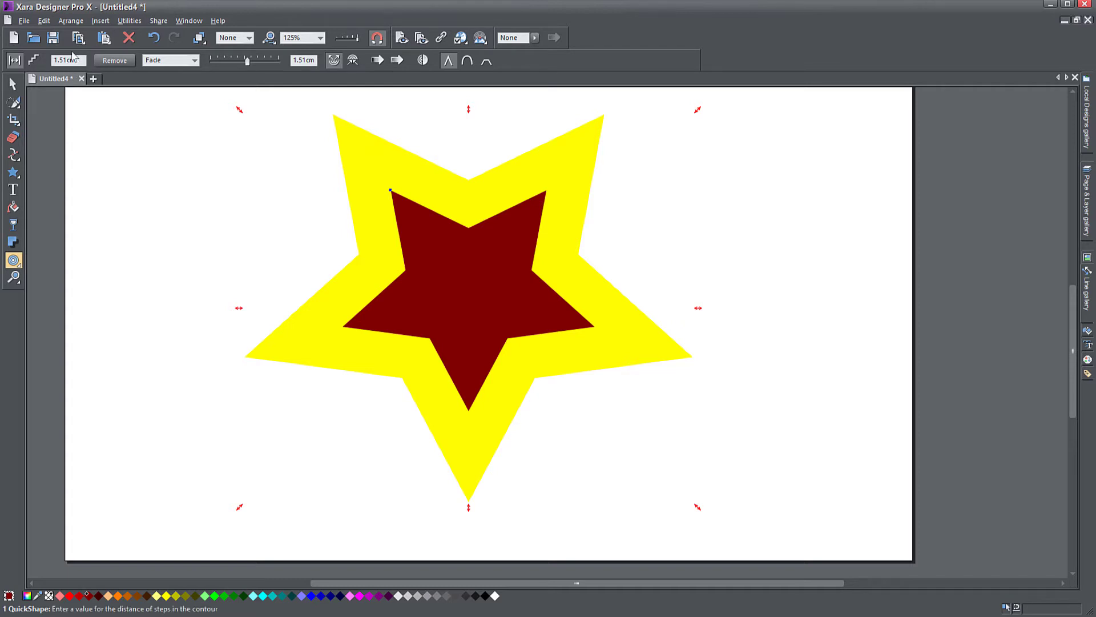
Set the contour's step distance to 0.5 cm and resize the contour freehand to a width of about 1.45 cm
double_click(66, 60)
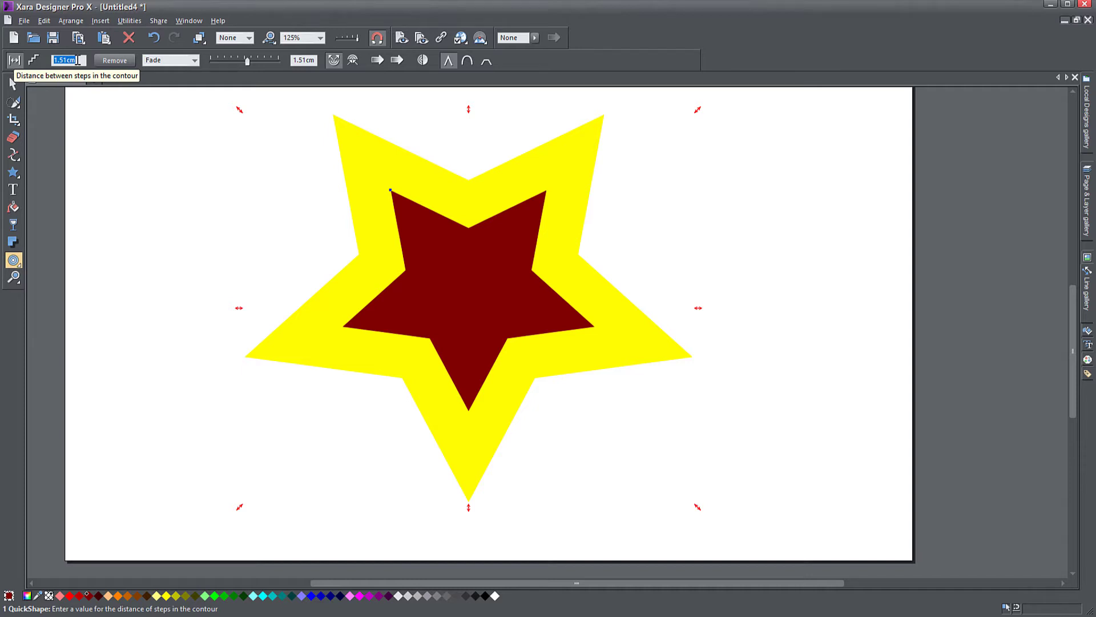
text(0.5)
key(Return)
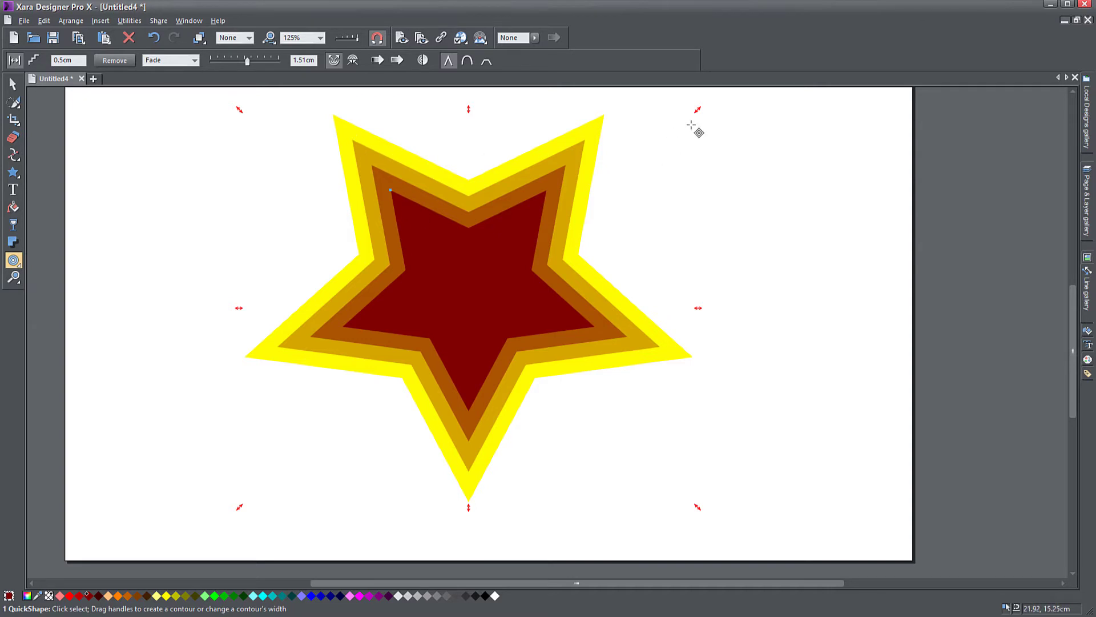
drag(699, 109, 712, 127)
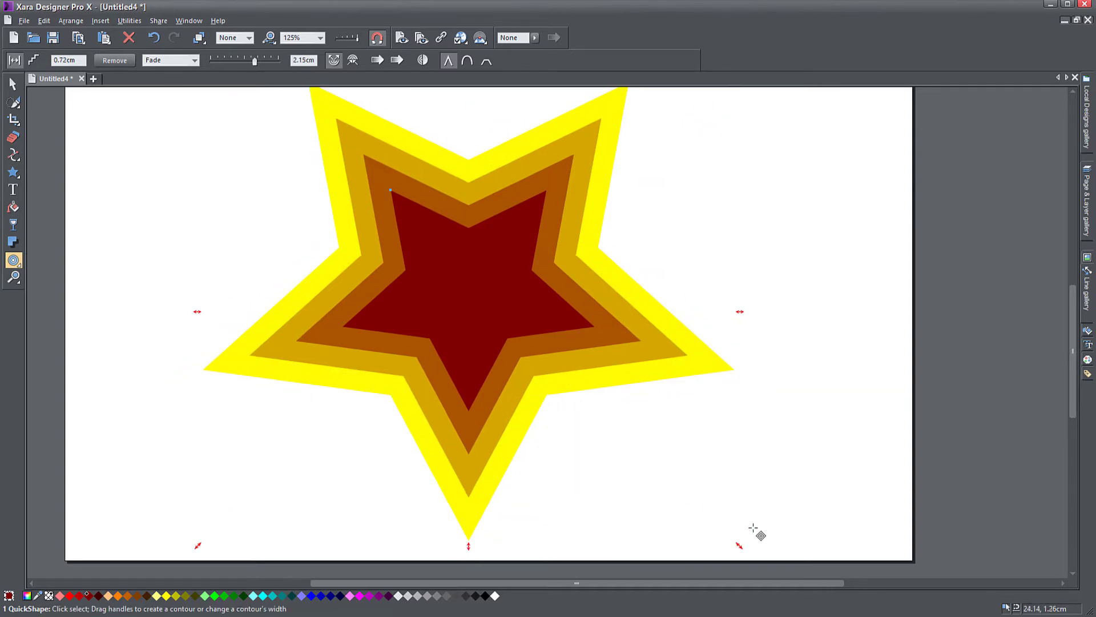
drag(739, 548, 722, 521)
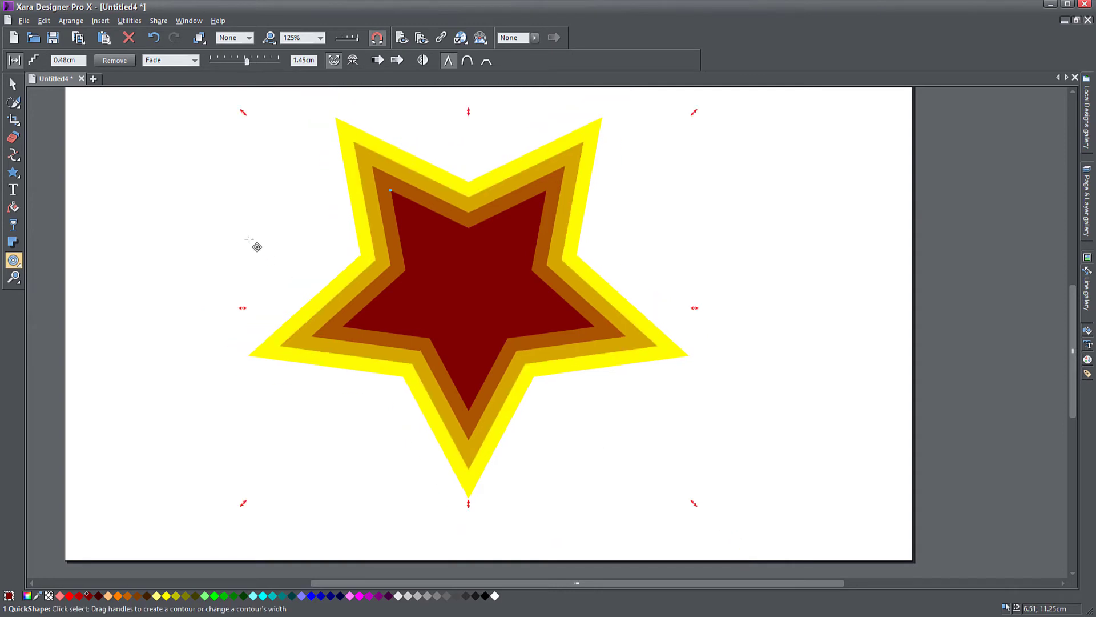
Apply the Rainbow colour effect to the contour and fill the inner star with light yellow
click(194, 61)
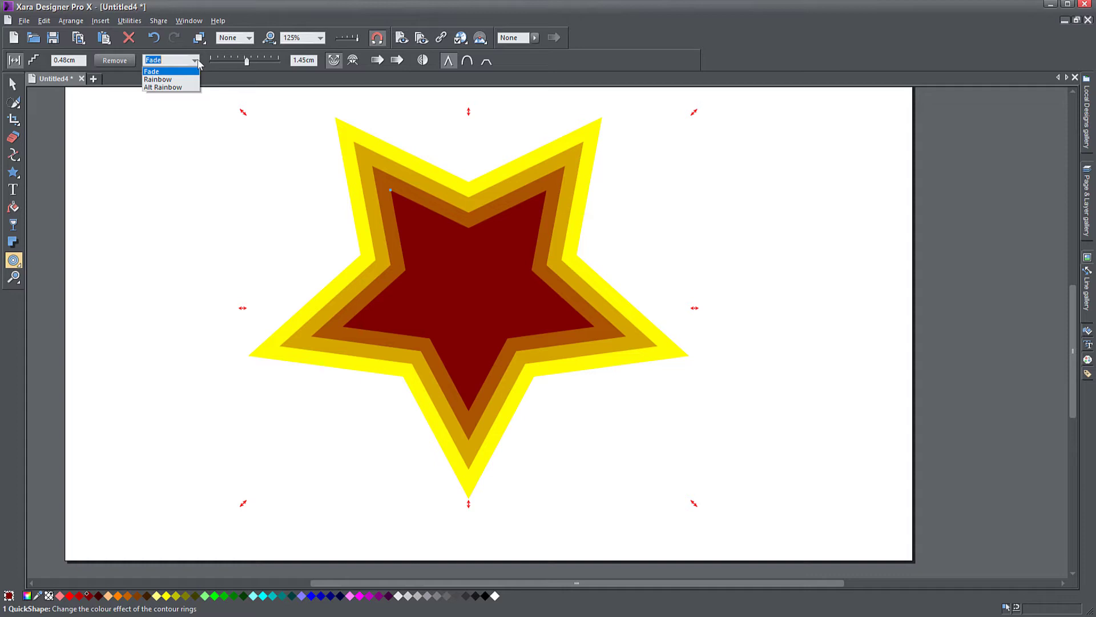
click(186, 79)
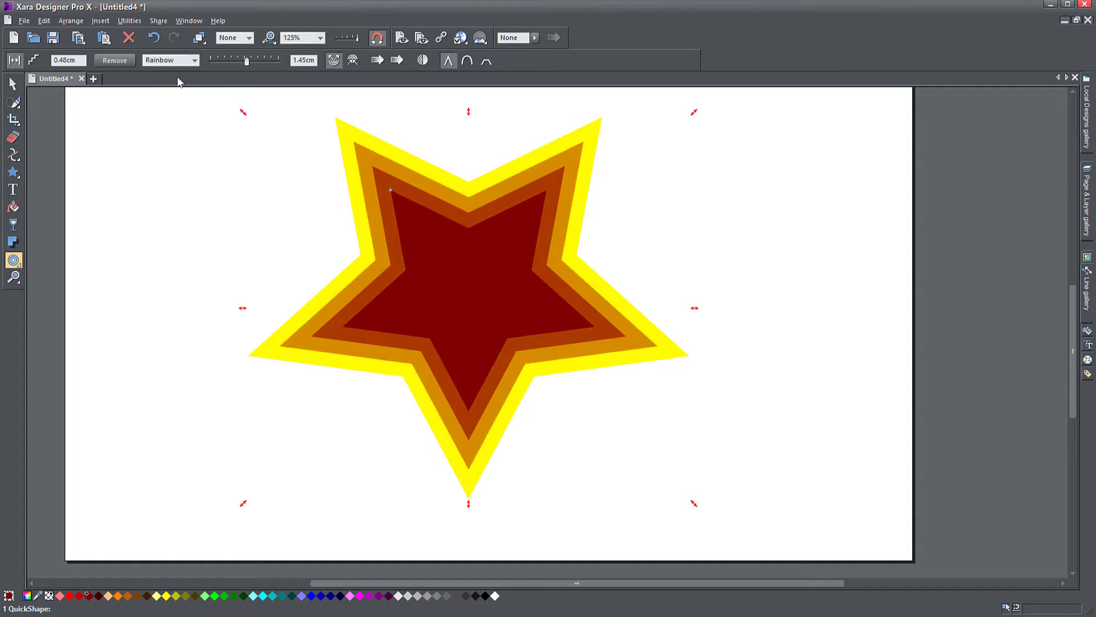
click(158, 596)
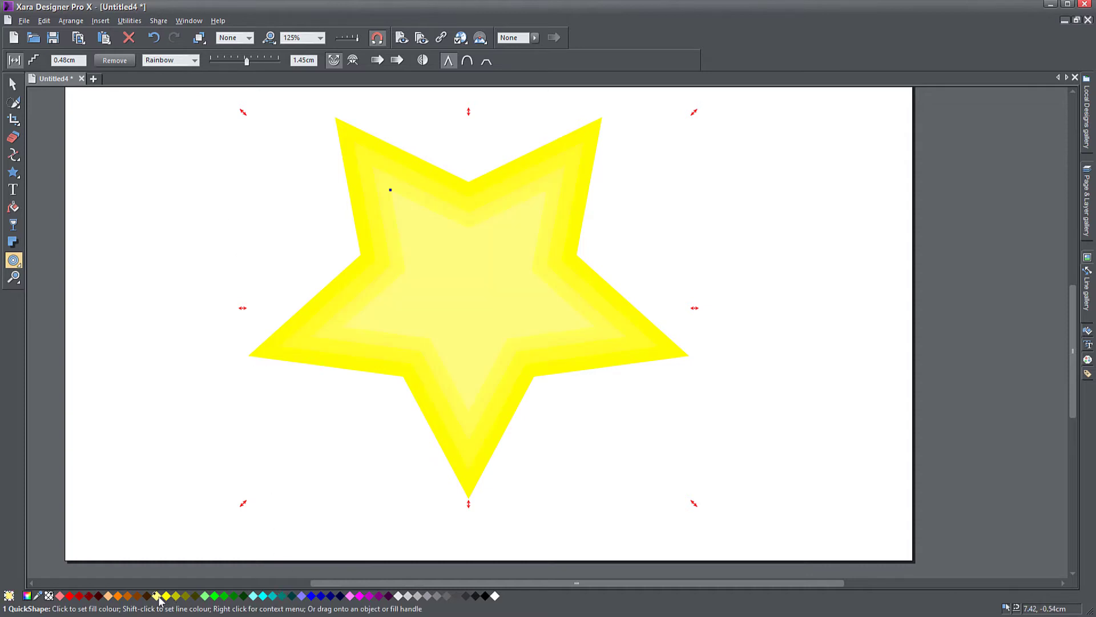
Try the Alt Rainbow colour effect on the contour and return it to Rainbow
click(194, 61)
click(162, 86)
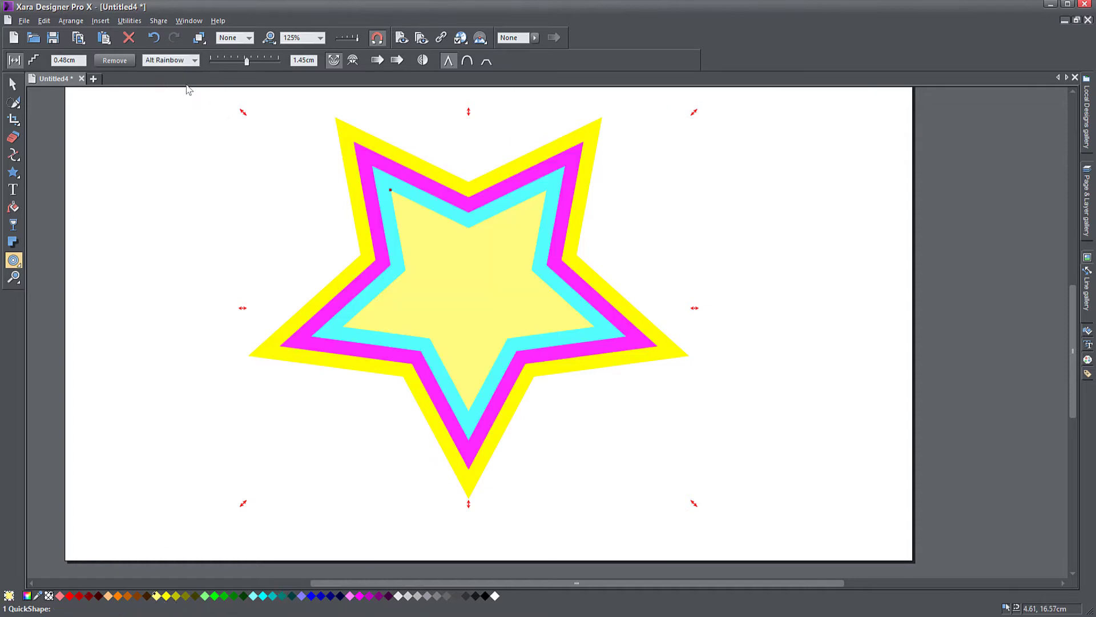
click(195, 60)
click(158, 80)
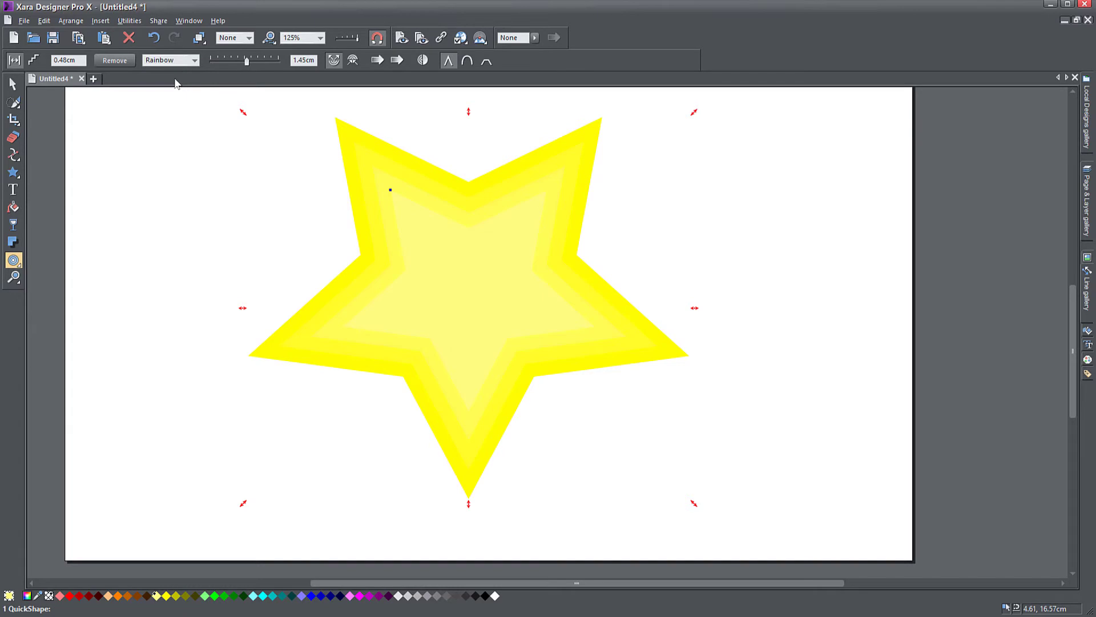
Apply the Alt Rainbow colour effect to the contour and set it to 7 steps
click(195, 61)
click(165, 87)
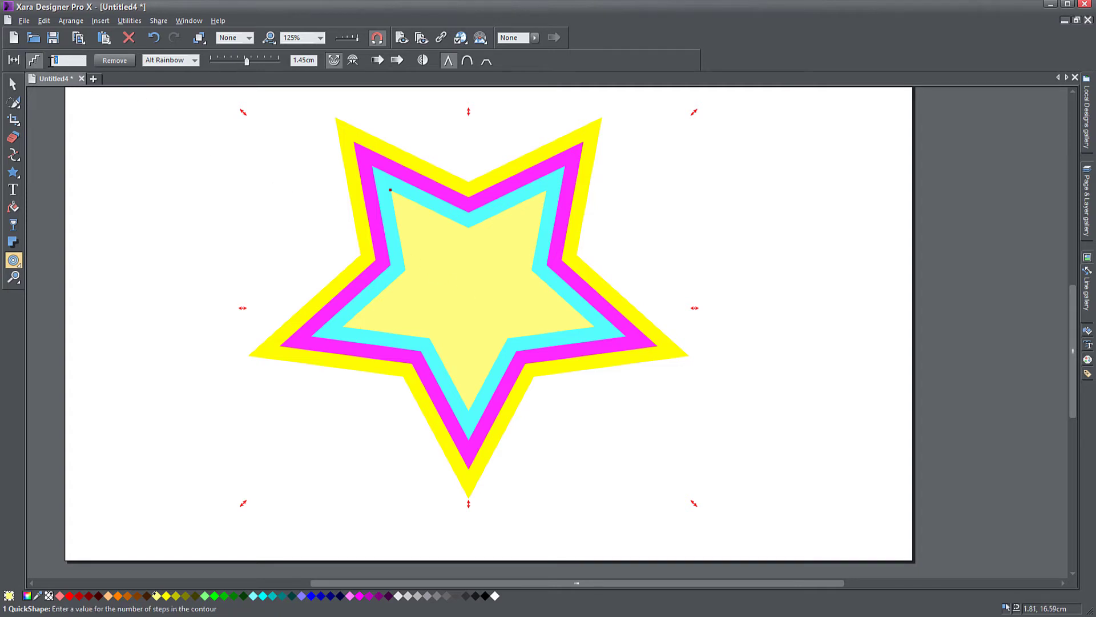
text(7)
key(Return)
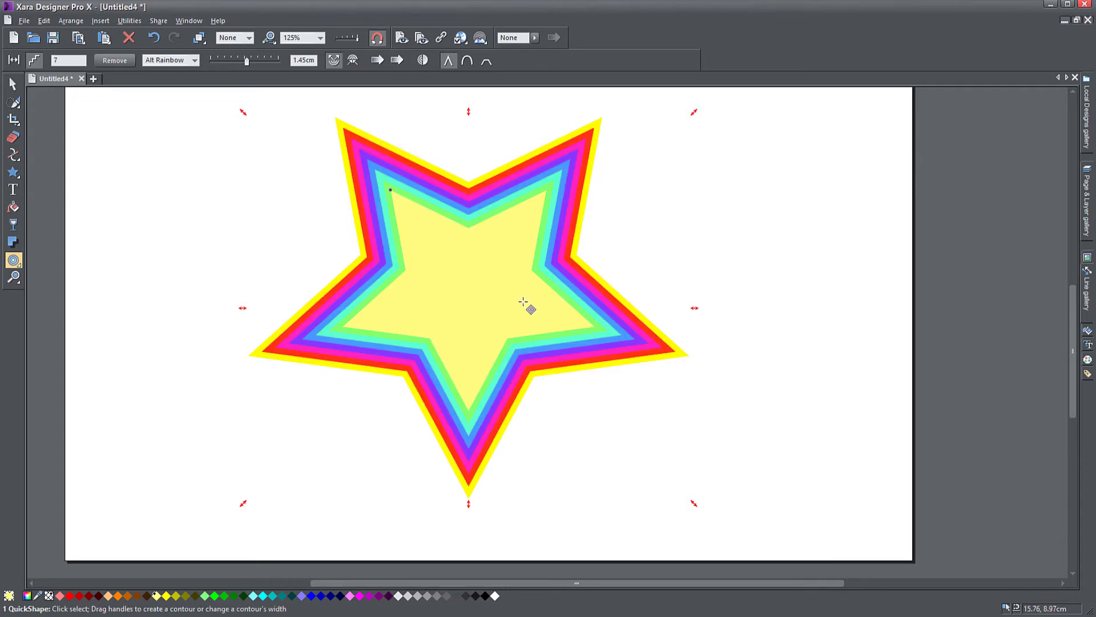
Switch the seven-step contour to the Rainbow effect and fill the inner star with green
click(195, 60)
click(163, 80)
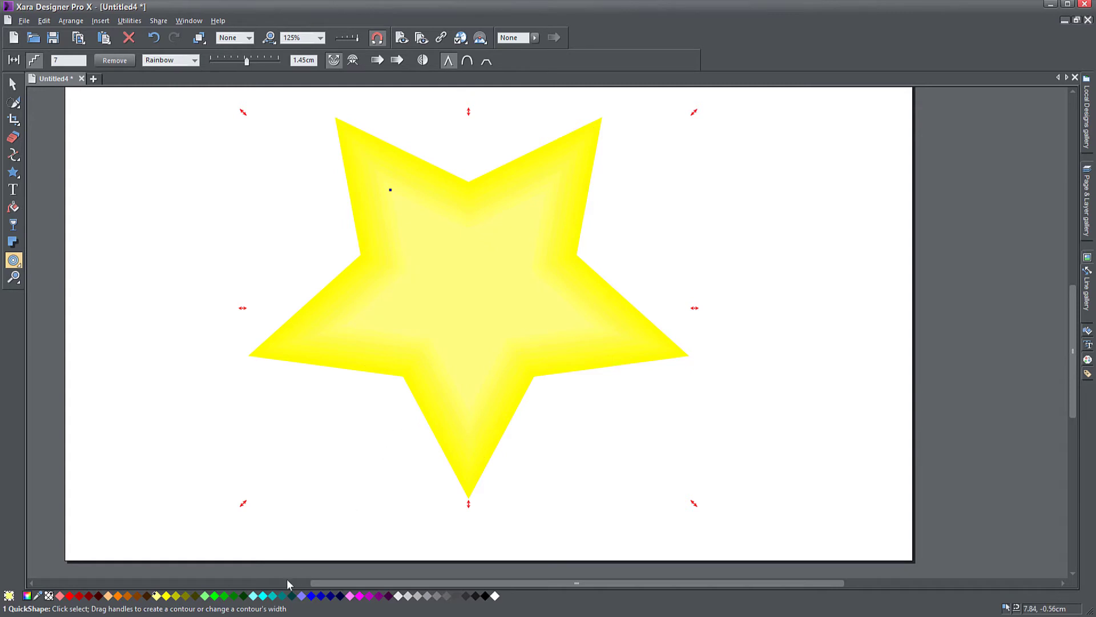
drag(224, 597, 451, 323)
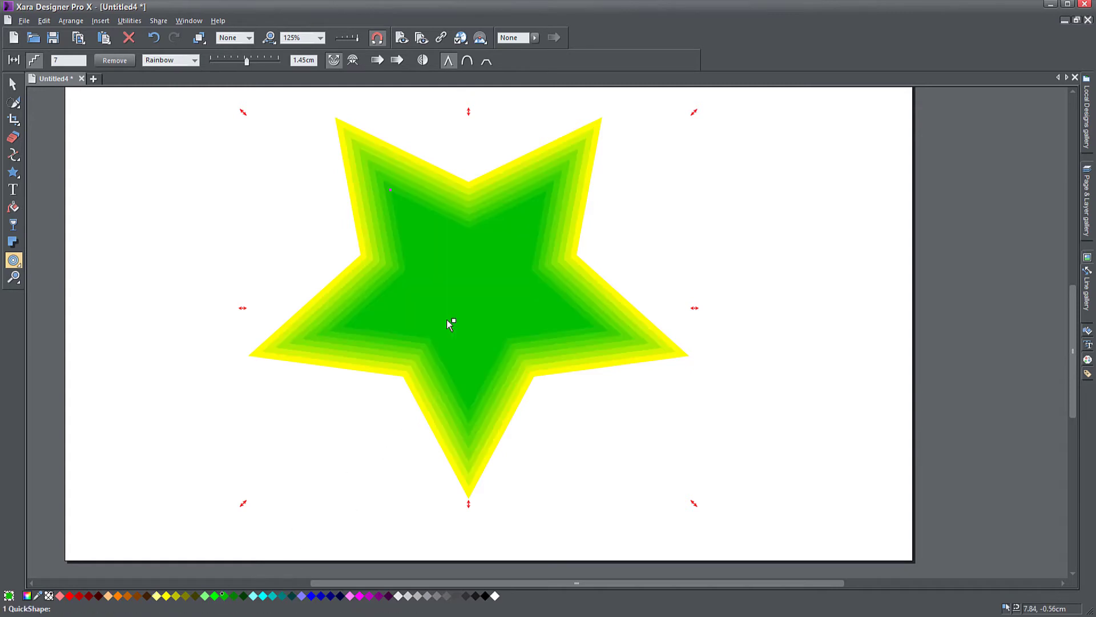
Change the green star's contour colour effect to Alt Rainbow
click(194, 60)
click(182, 80)
click(171, 60)
click(166, 87)
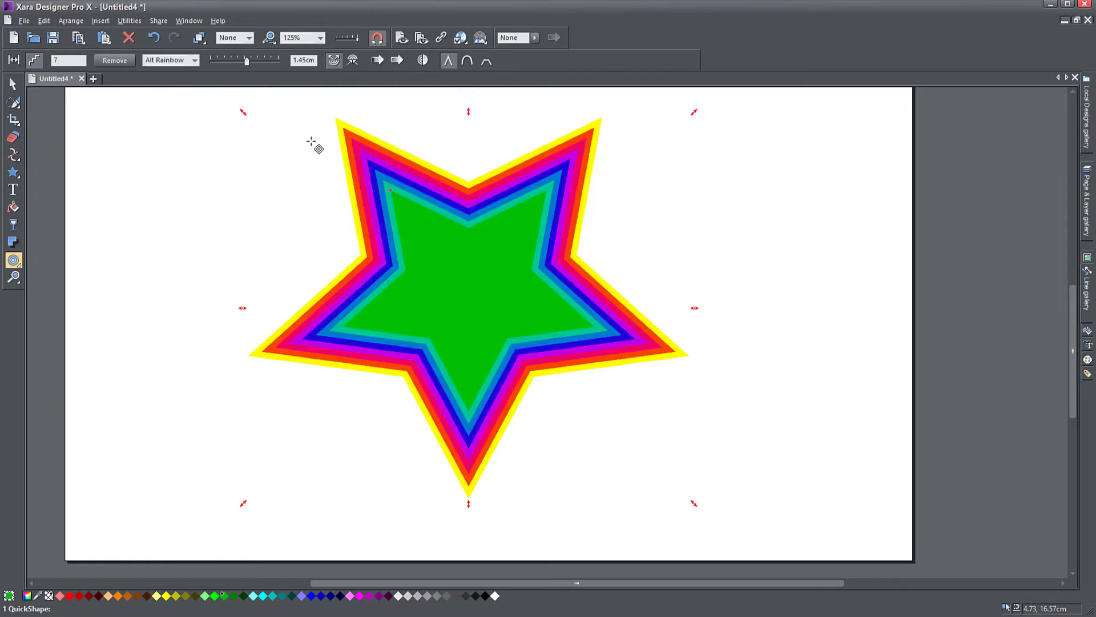
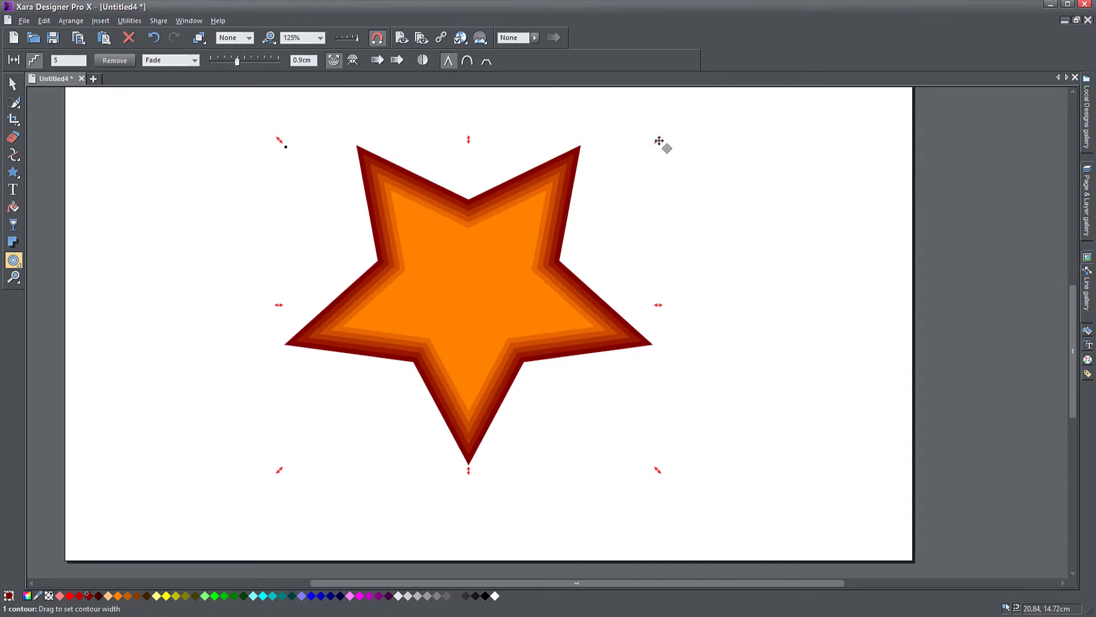
Widen the orange star's contour to about 2.34 cm, and change it to an inner contour about 1.18 cm wide
mouse_move(661, 142)
mouse_down()
mouse_move(633, 167)
mouse_move(675, 137)
mouse_up()
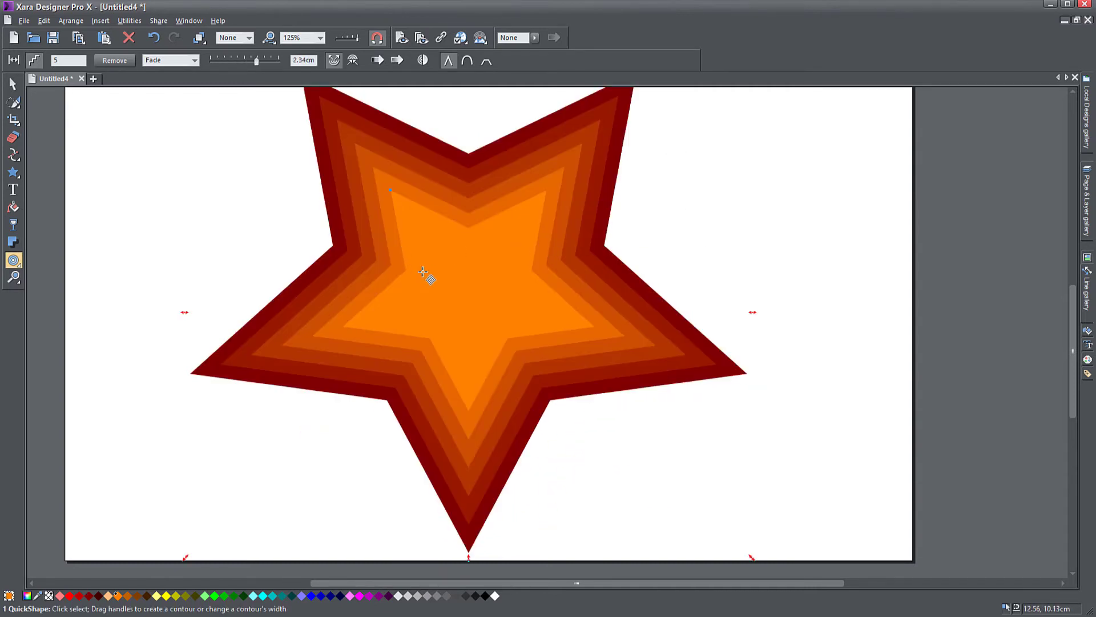
click(353, 61)
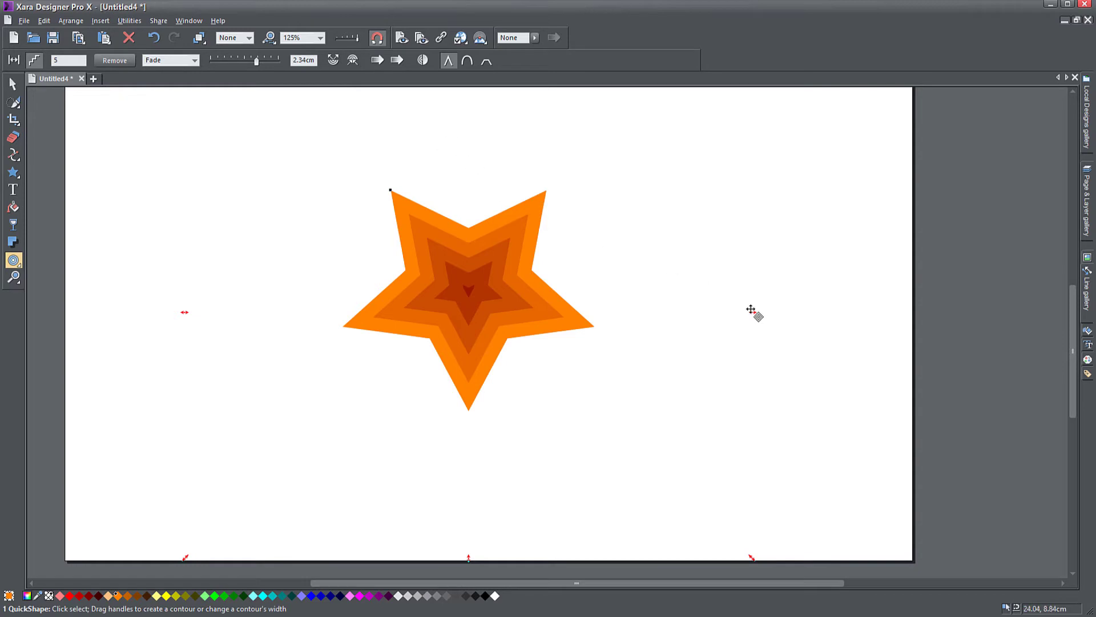
drag(185, 313, 152, 321)
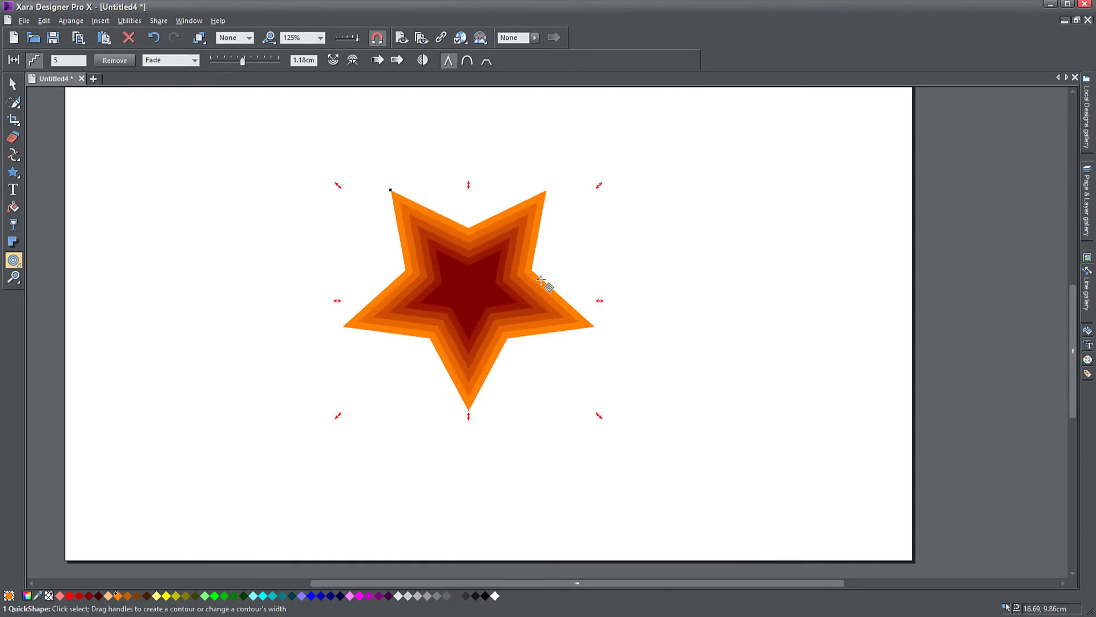
scroll(482, 311, up, 3)
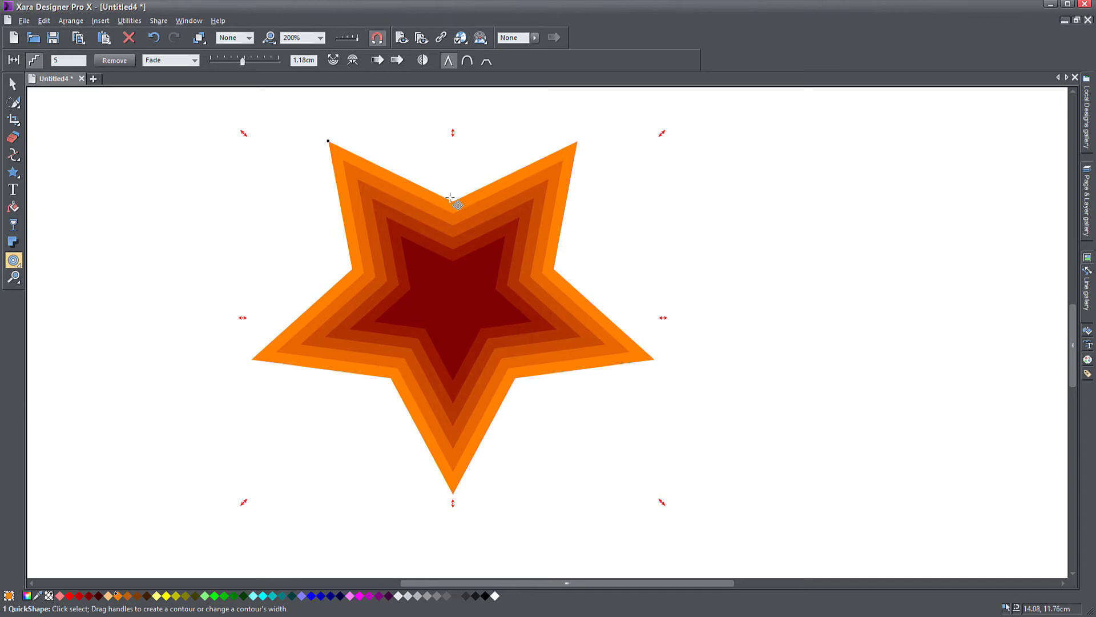
Reduce the star to its innermost contour shape and give it an inner contour about 0.6 cm wide
click(423, 63)
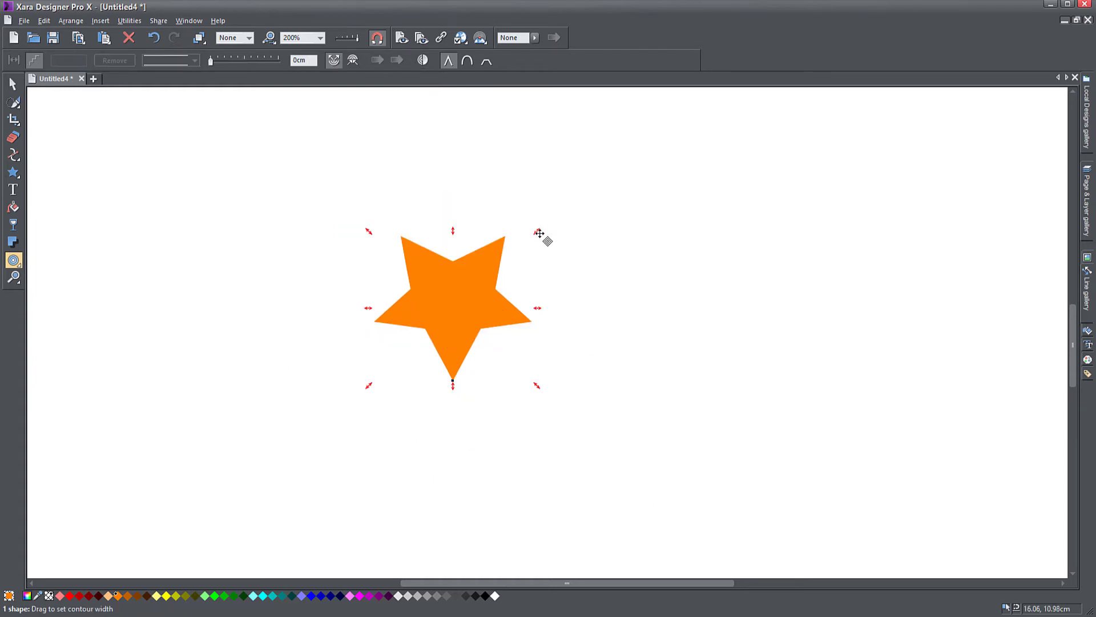
drag(539, 233, 516, 254)
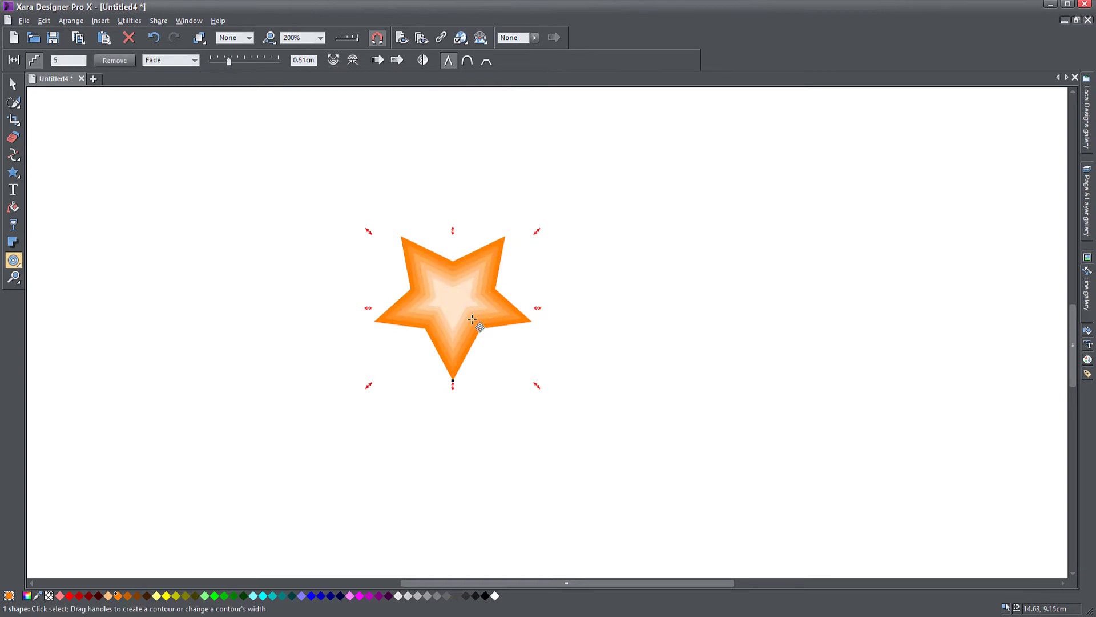
scroll(463, 320, up, 2)
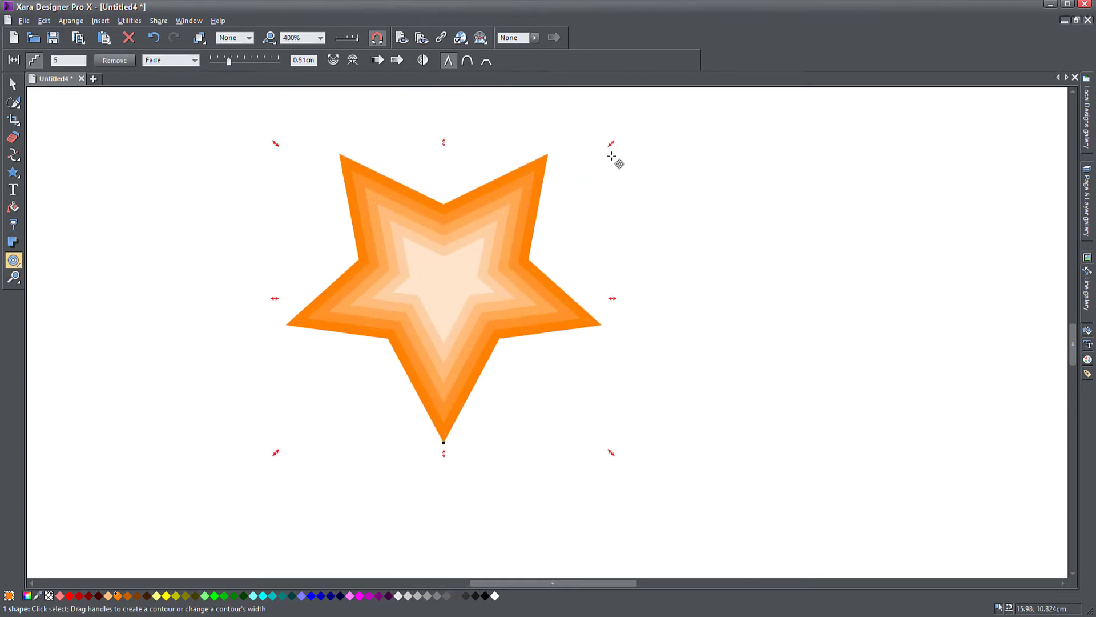
drag(617, 144, 595, 156)
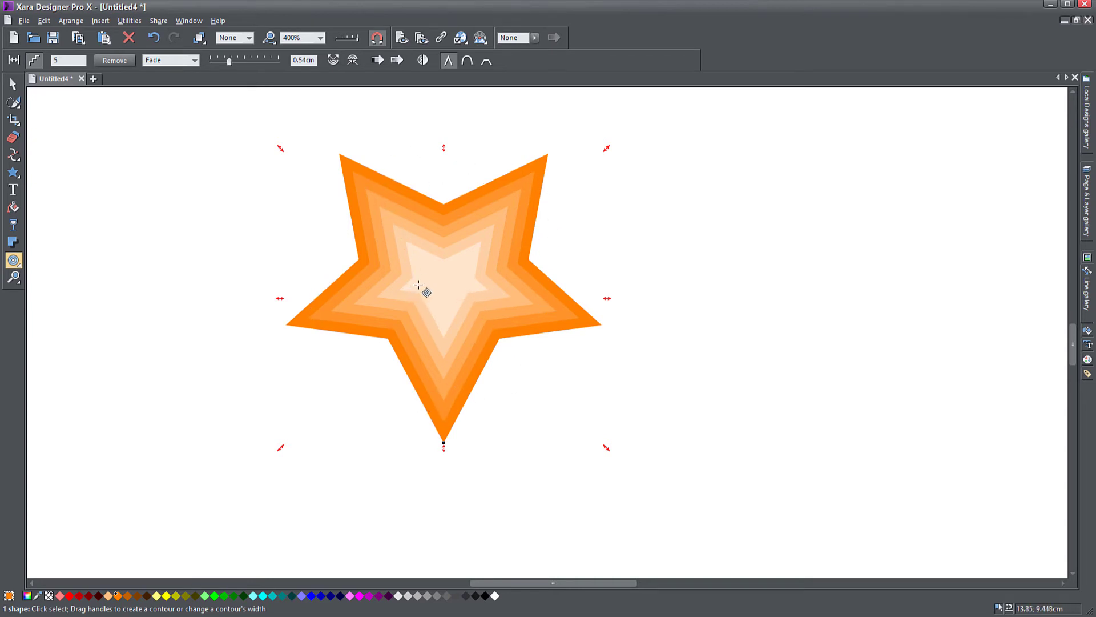
mouse_move(619, 159)
mouse_down()
mouse_move(588, 172)
mouse_move(615, 162)
mouse_move(607, 171)
mouse_up()
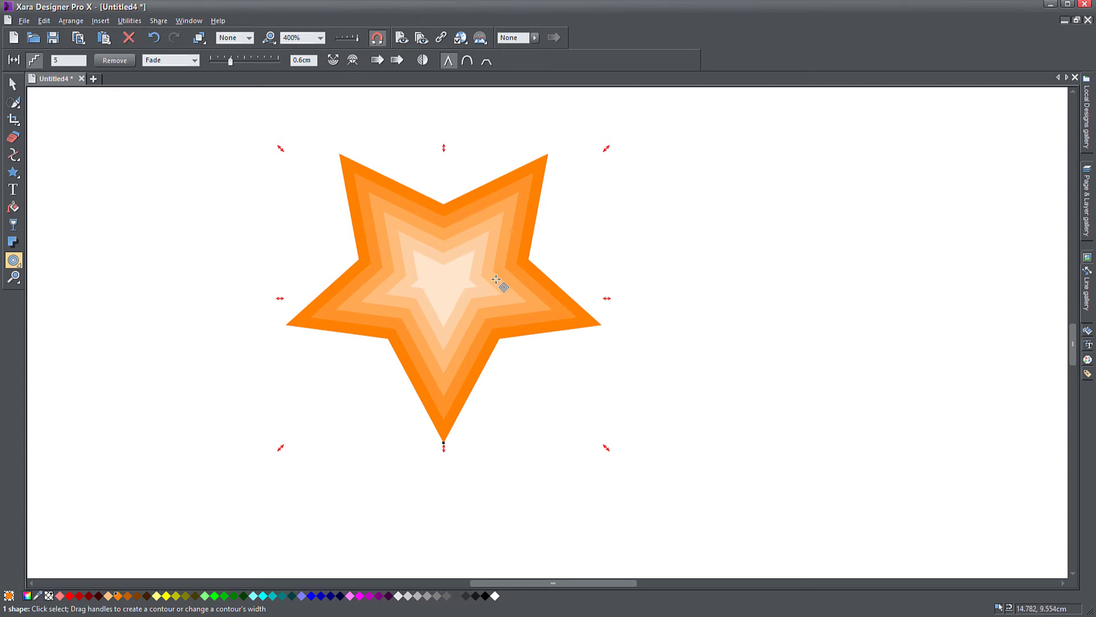
scroll(473, 282, up, 2)
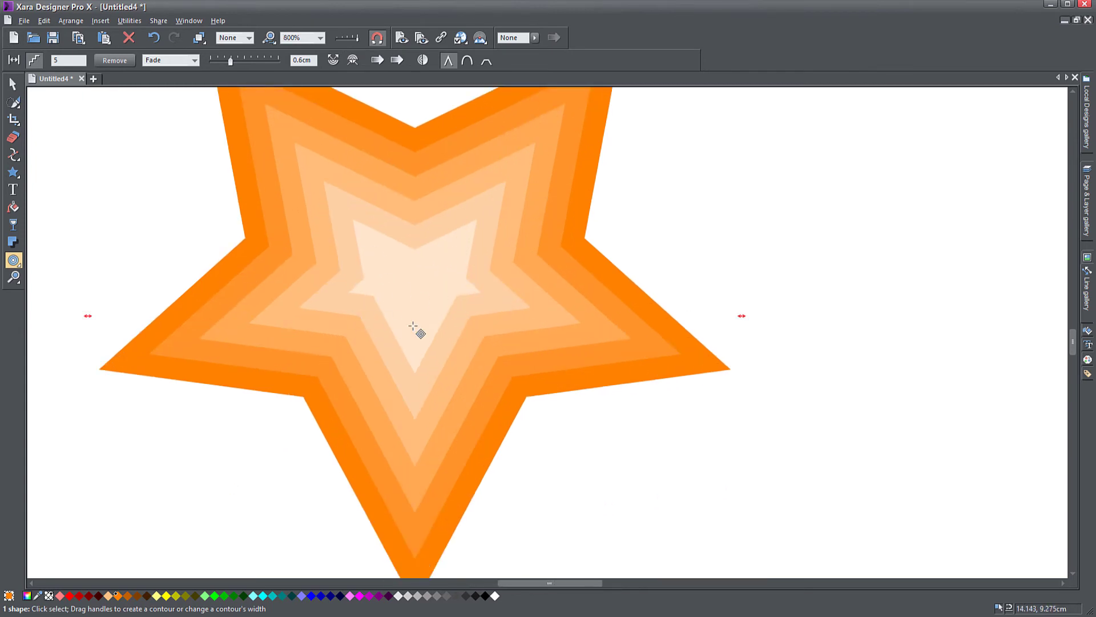
scroll(434, 320, down, 2)
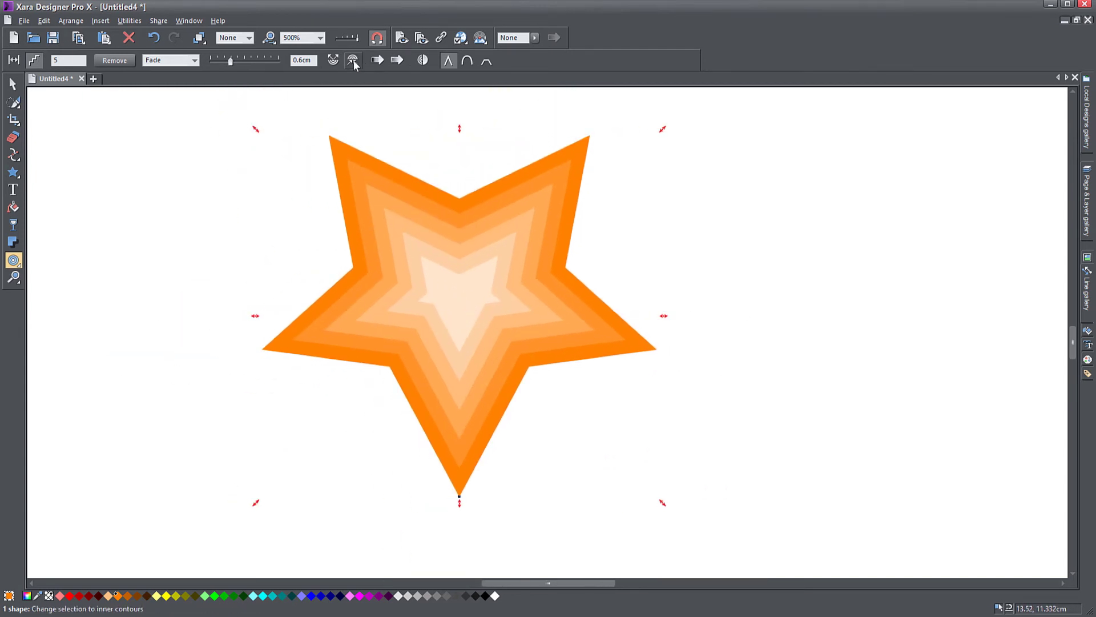
Reduce the star to its innermost contour shape once more and add an outer contour about 1.25 cm wide
click(352, 59)
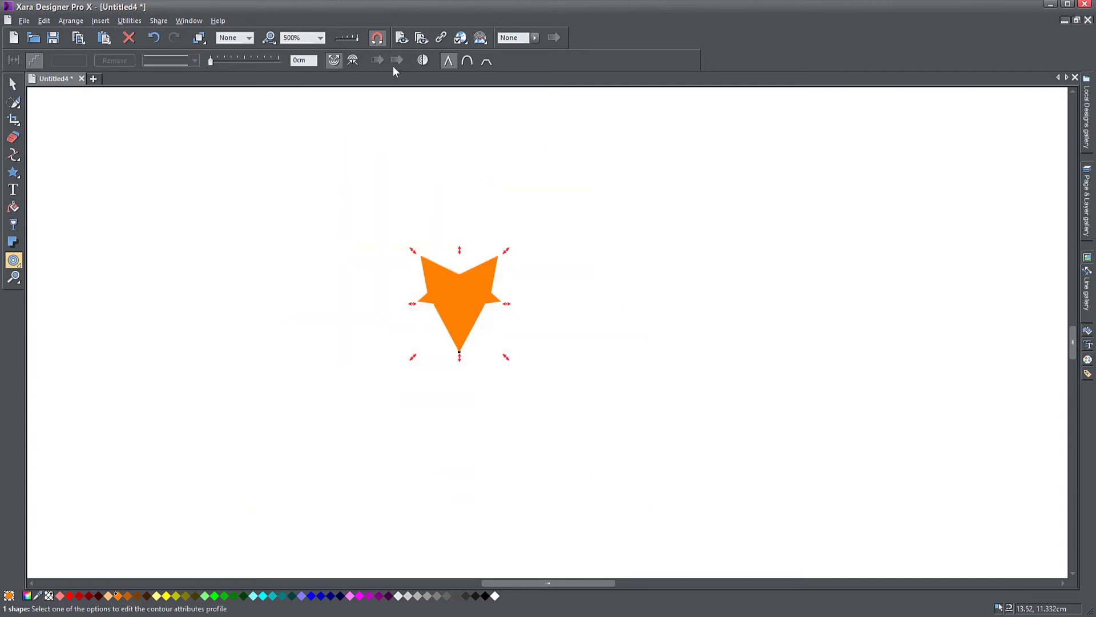
mouse_move(505, 250)
mouse_down()
mouse_move(613, 204)
mouse_move(516, 251)
mouse_up()
scroll(609, 261, down, 2)
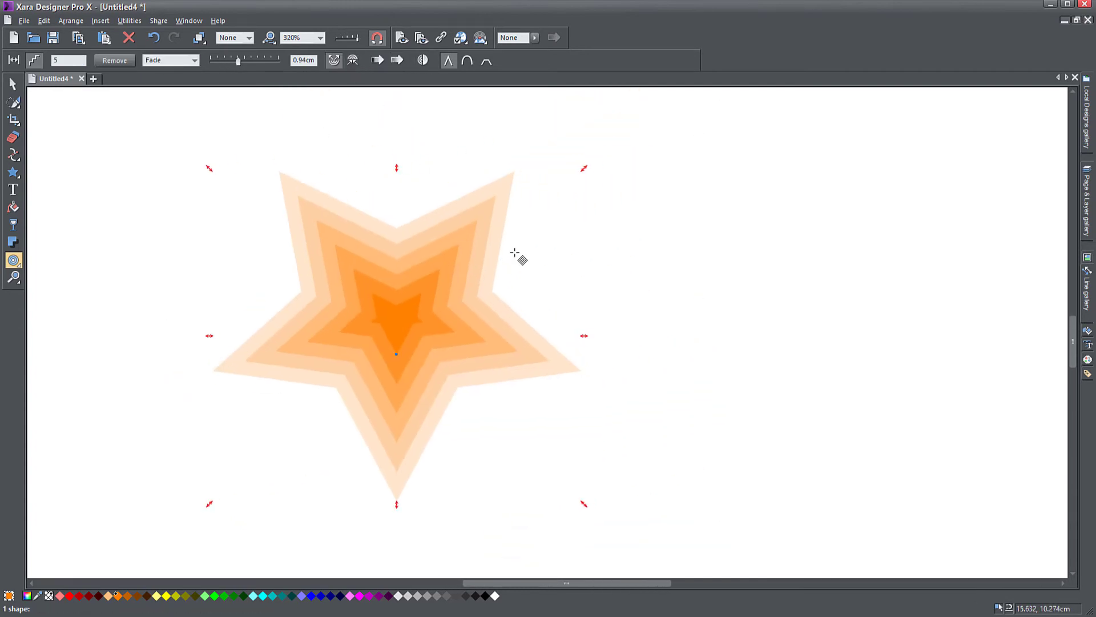
drag(584, 168, 181, 154)
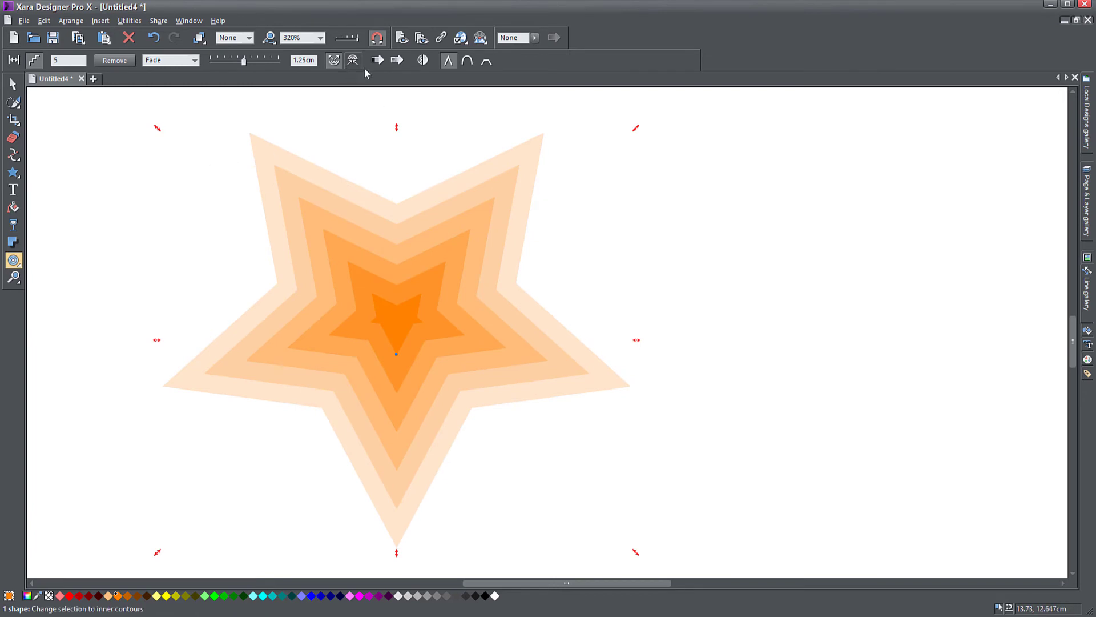
Try rounded joins on the outer contour and return it to mitred joins
click(468, 62)
click(448, 61)
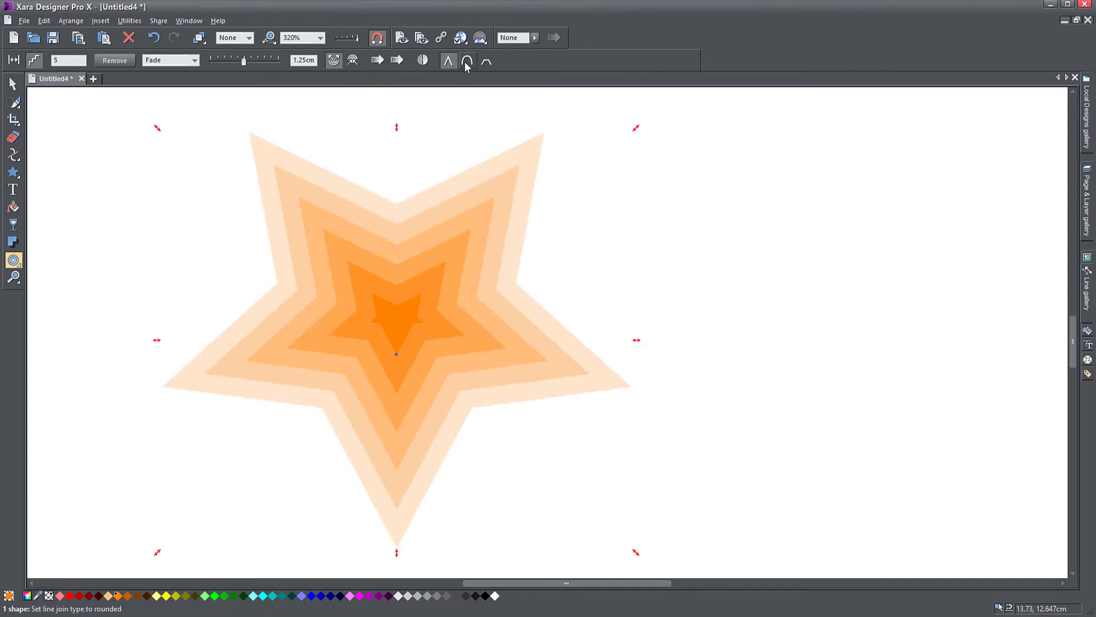
click(468, 62)
click(448, 61)
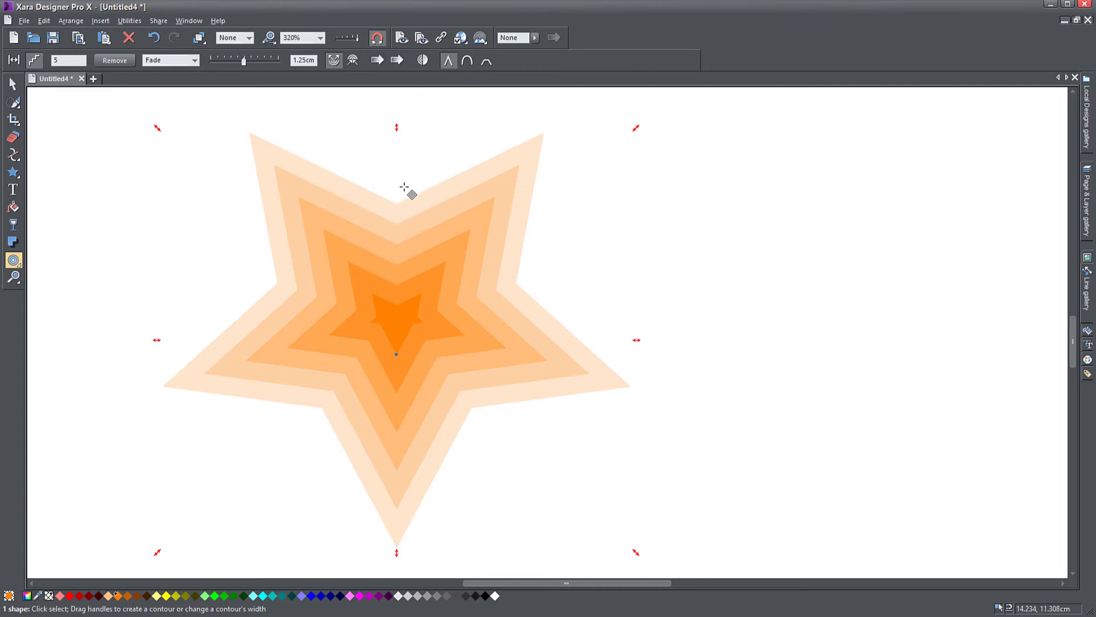
Try rounded joins, set the contour's joins to bevelled, and widen the contour to about 2.25 cm
click(467, 61)
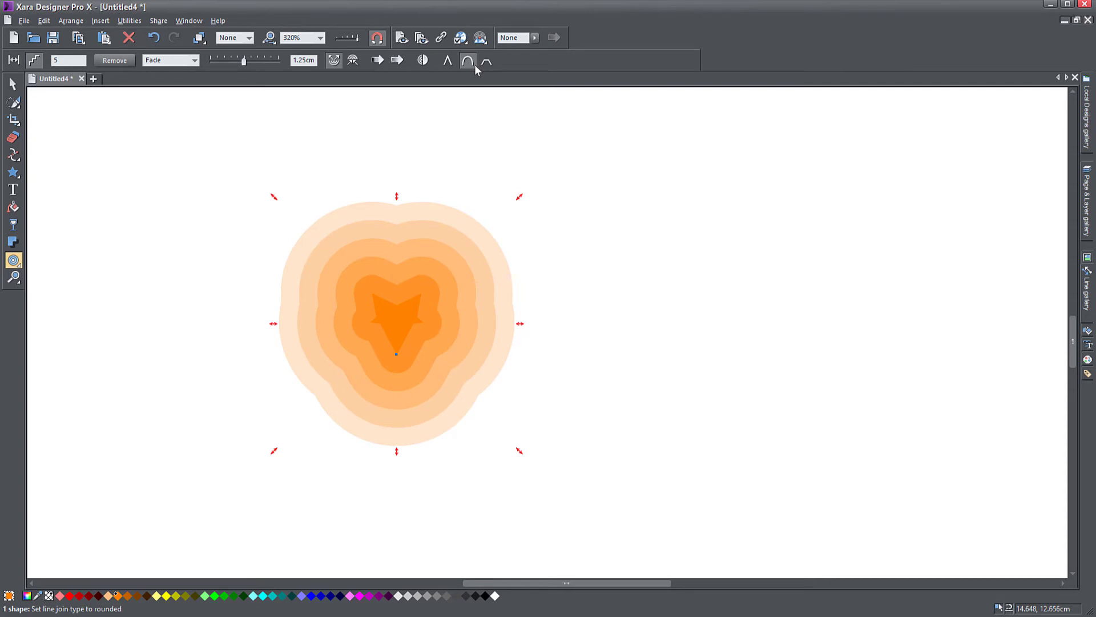
click(487, 61)
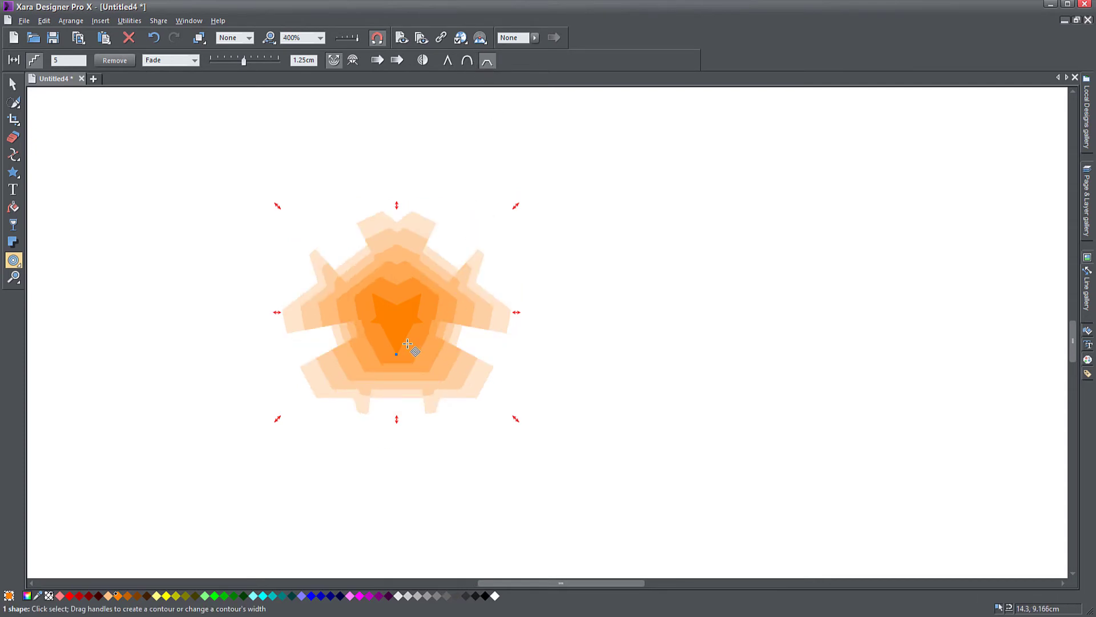
scroll(407, 344, up, 1)
drag(581, 133, 647, 108)
drag(645, 526, 689, 553)
scroll(656, 499, down, 2)
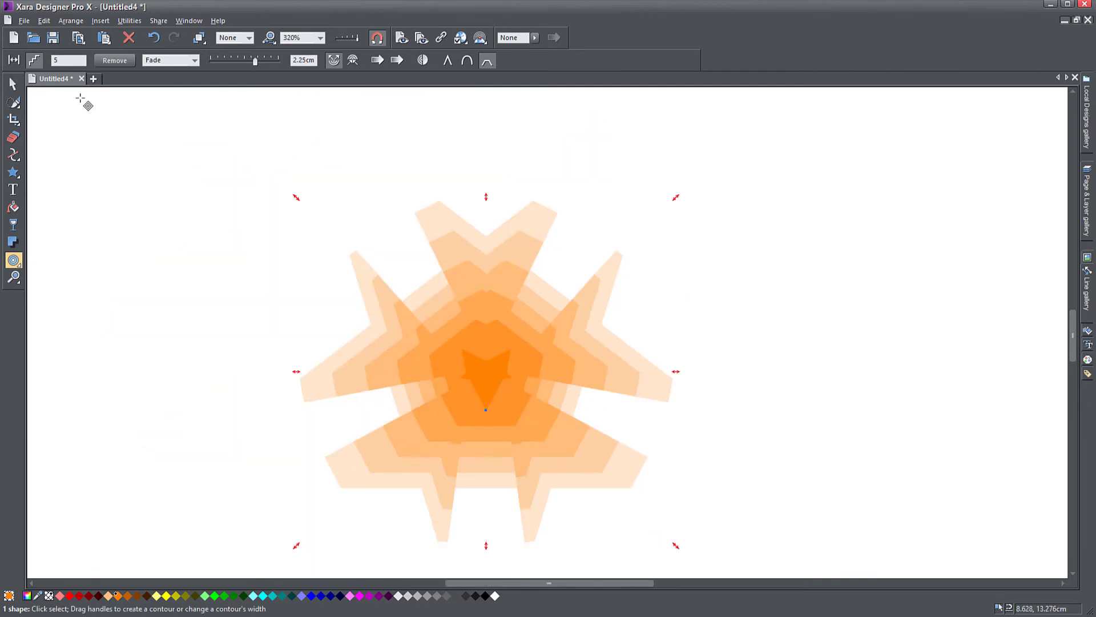
Select the bevelled contour shape and delete it from the page
click(13, 84)
drag(524, 407, 377, 343)
click(354, 328)
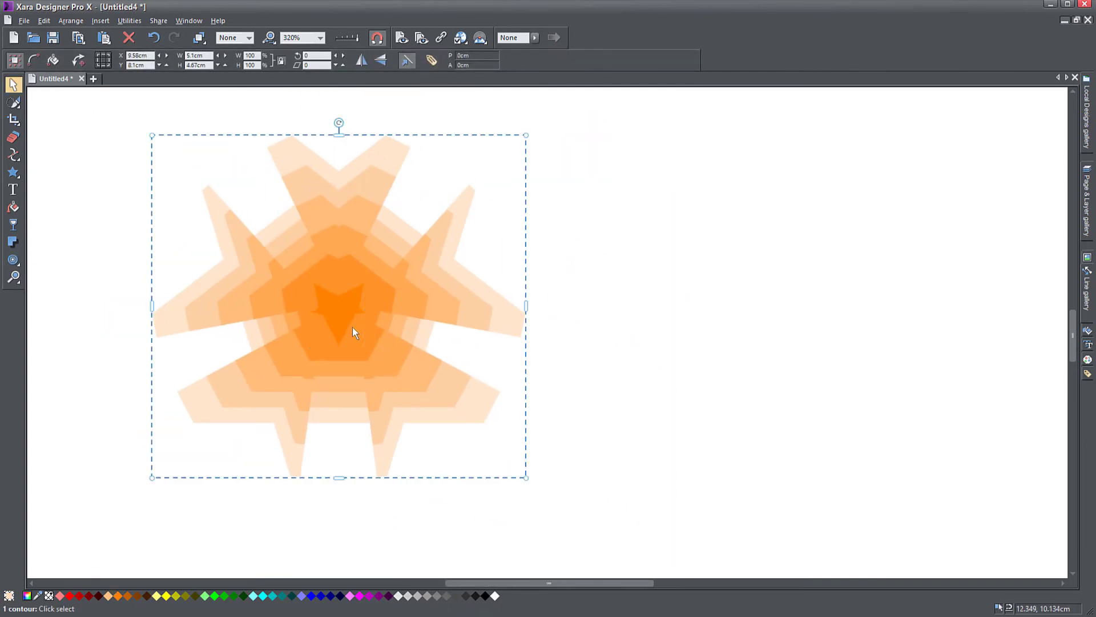
click(345, 320)
key(Delete)
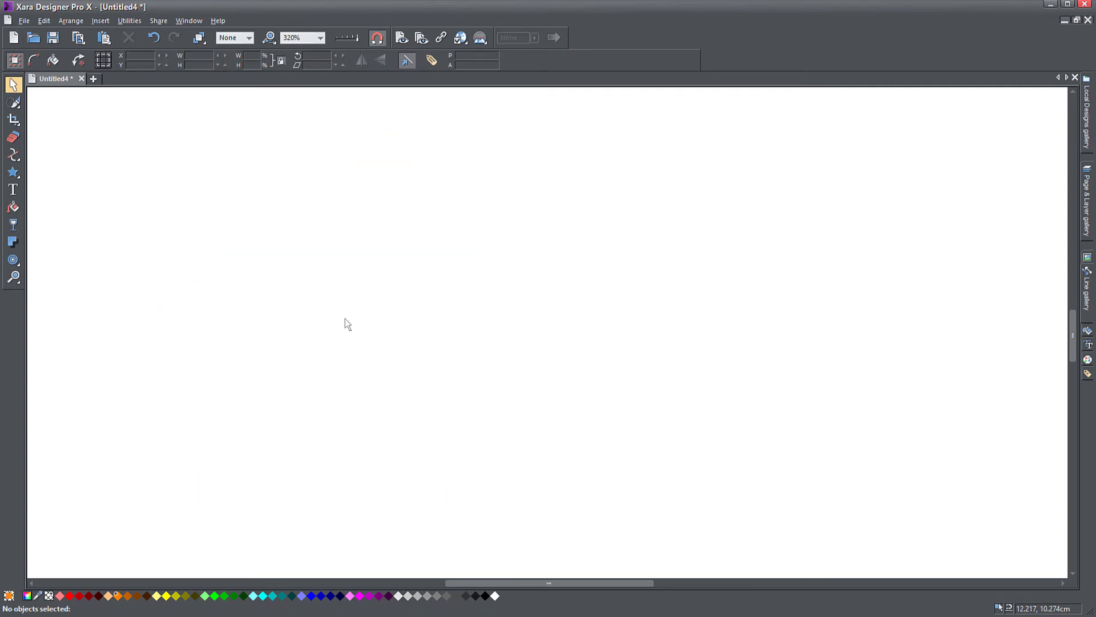
Draw an orange five-pointed star about 2.84 cm wide and delete the smaller extra star overlapping it
click(13, 172)
click(75, 172)
drag(531, 323, 745, 493)
drag(618, 445, 472, 322)
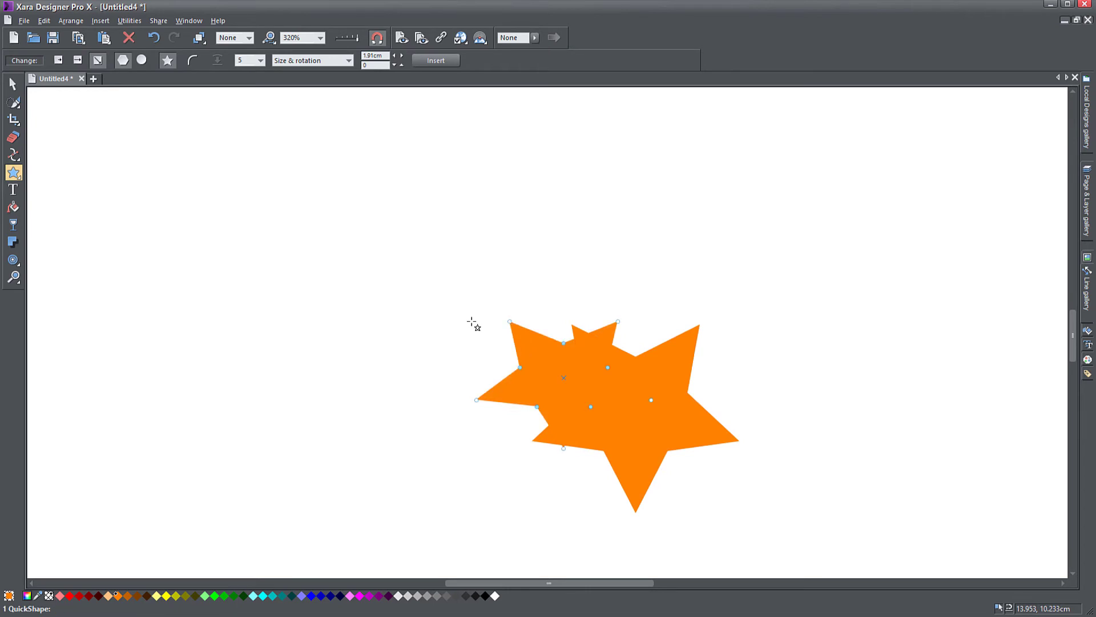
key(Delete)
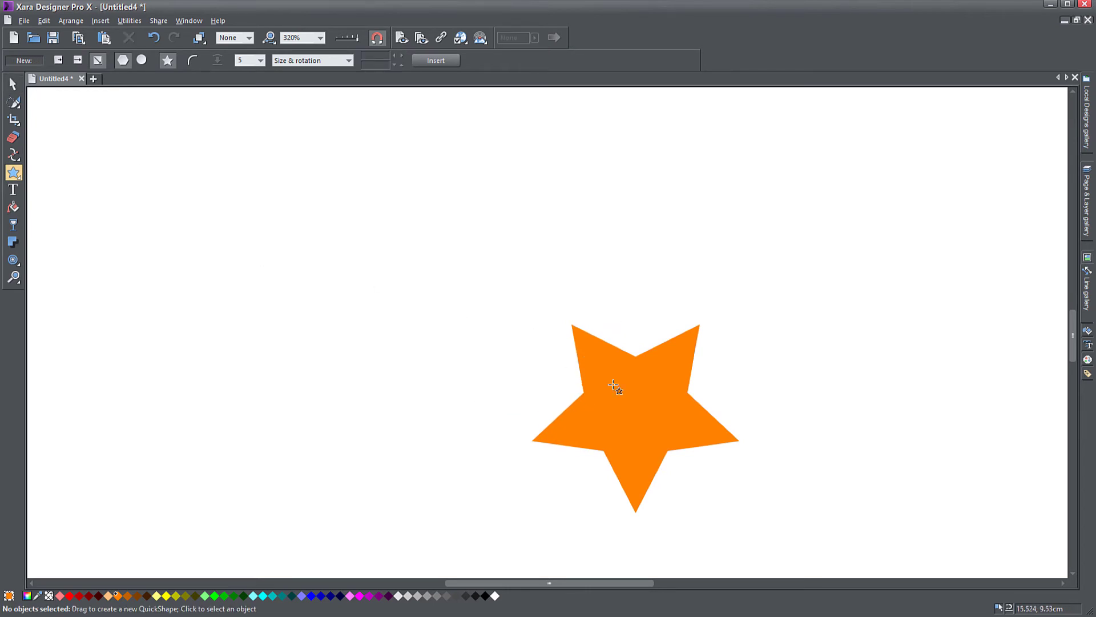
Move the star to about X 12.4 cm, Y 8.96 cm and add an outer contour about 0.79 cm wide
click(12, 83)
drag(693, 455, 519, 357)
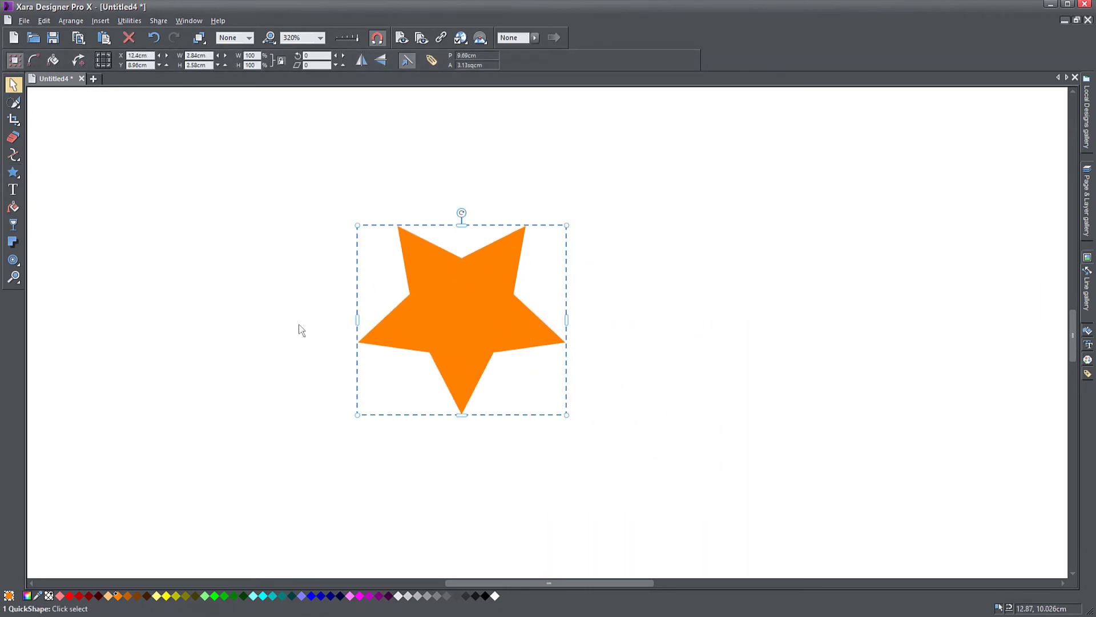
click(14, 260)
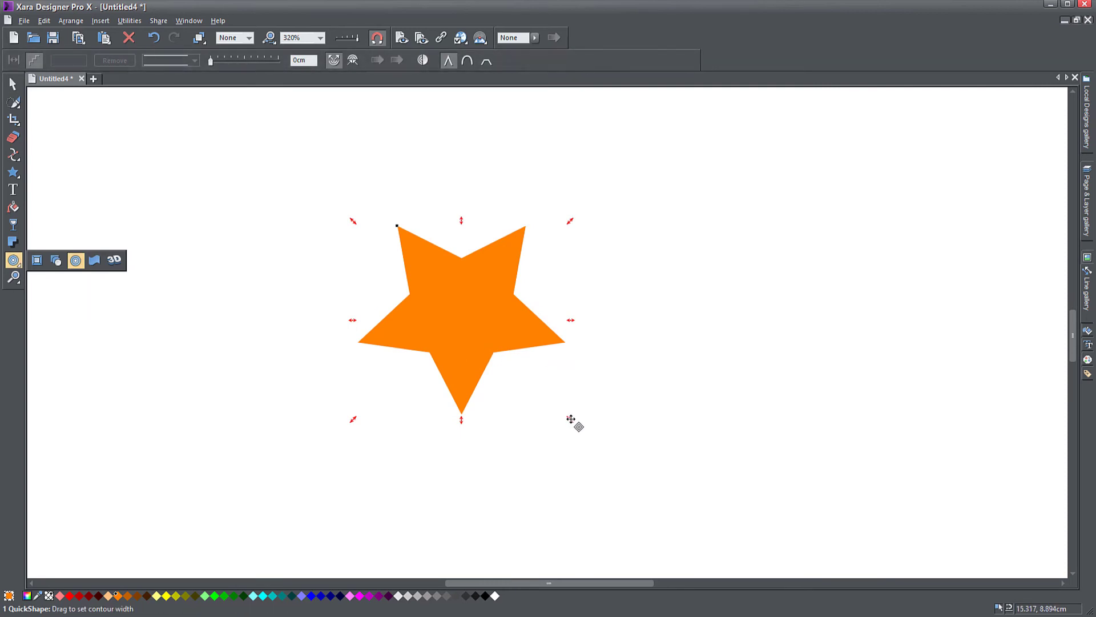
drag(573, 422, 630, 476)
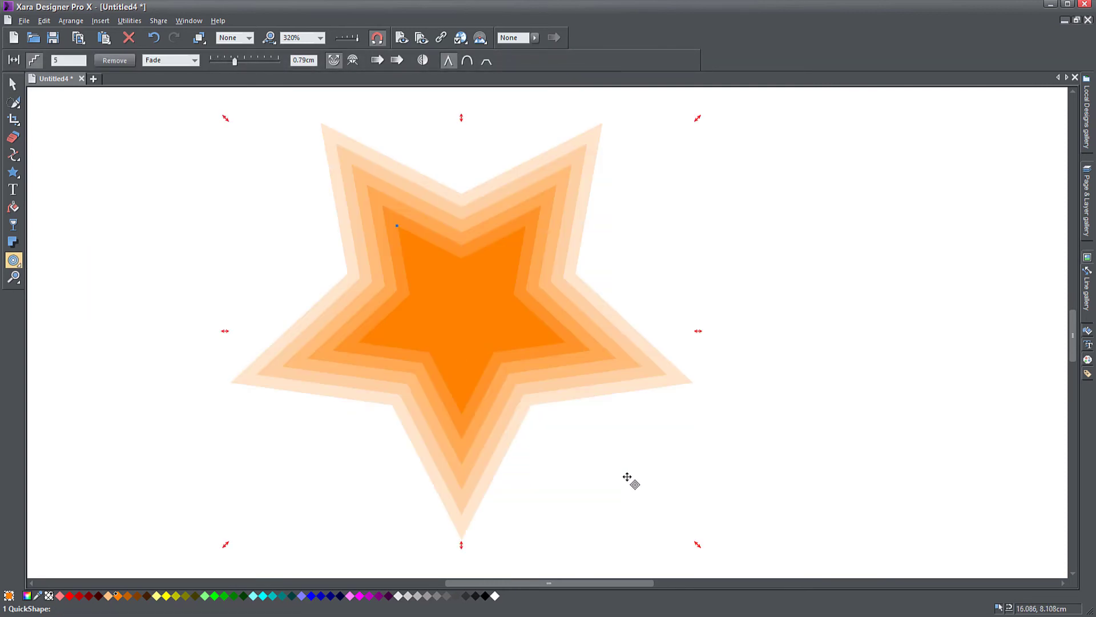
Try rounded and bevelled joins on the new star's contour and return it to mitred joins
click(468, 60)
click(490, 60)
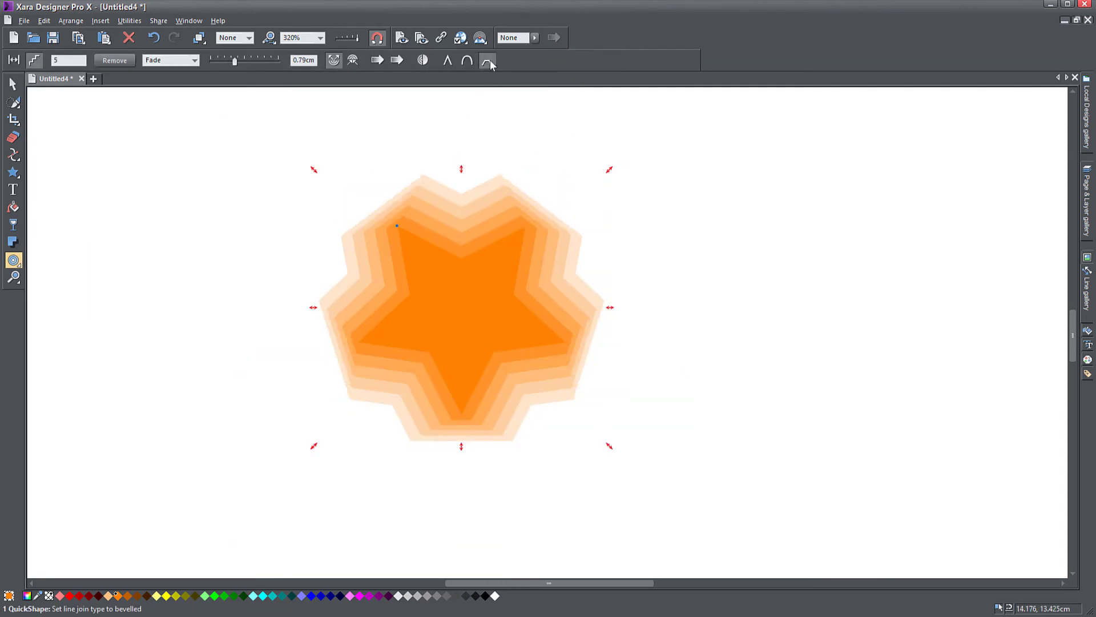
click(448, 61)
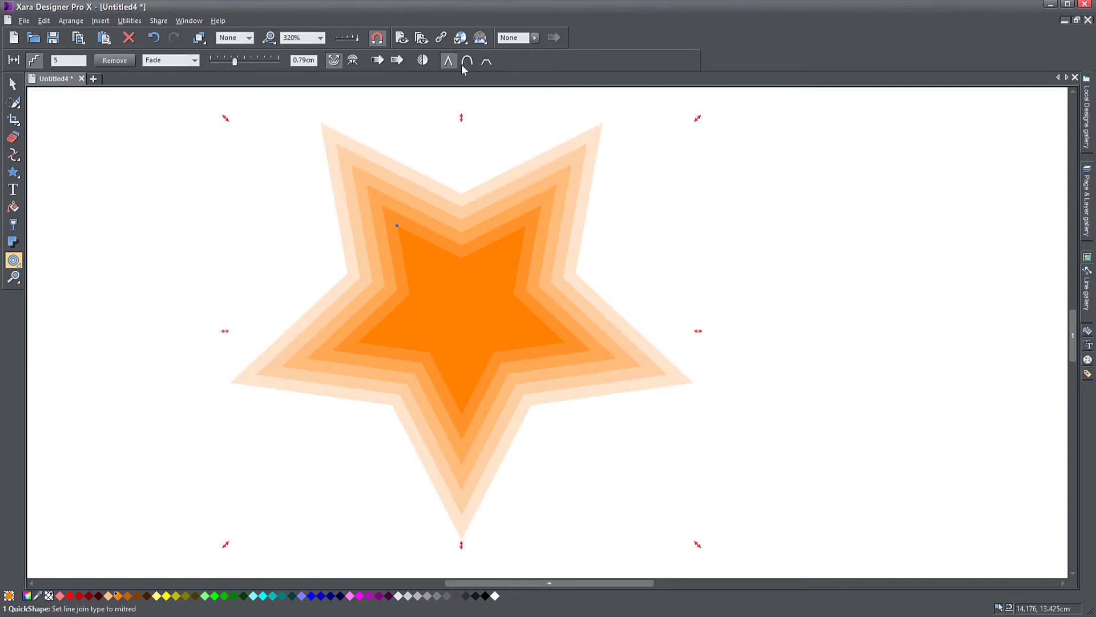
click(468, 61)
click(487, 60)
click(449, 62)
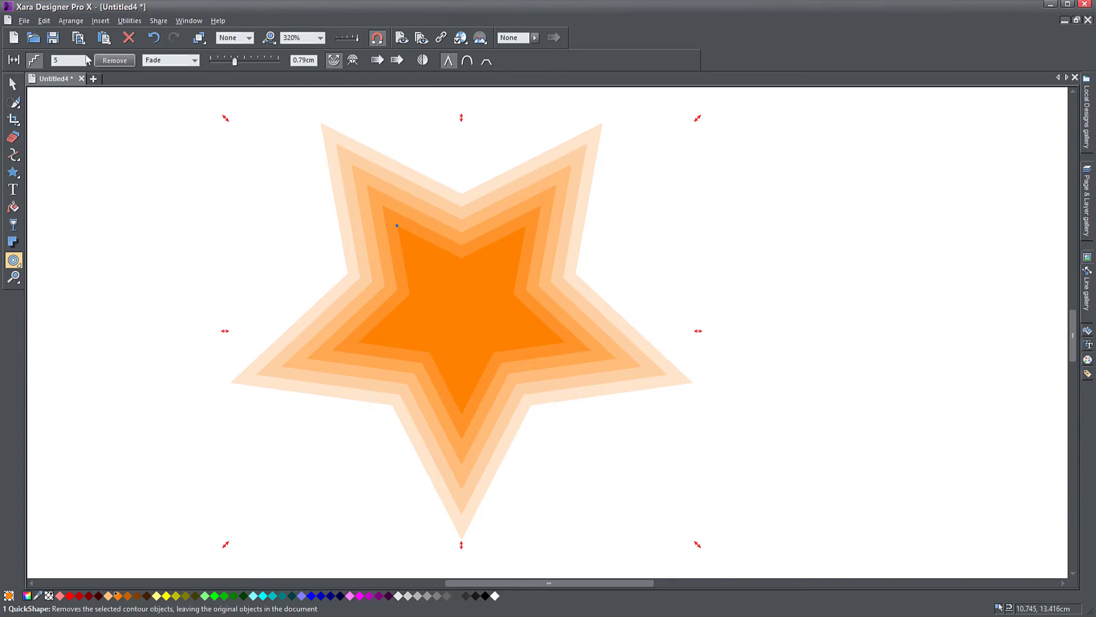
Set the star's contour to 7 steps
click(60, 60)
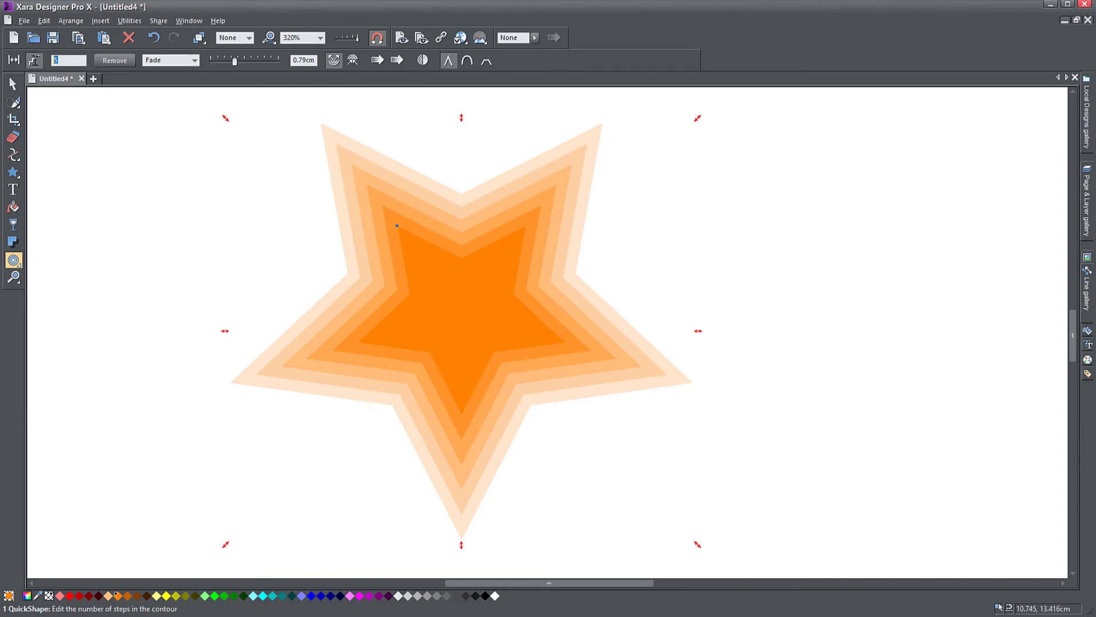
text(7)
key(Return)
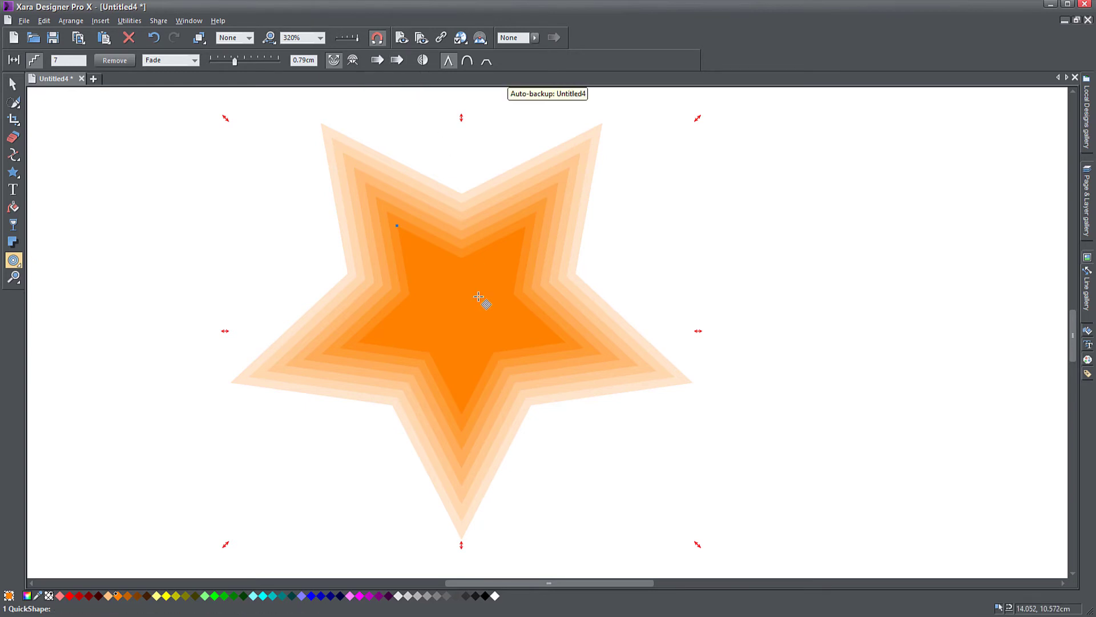
Open the contour's position profile and set its first value to -0.56
click(377, 60)
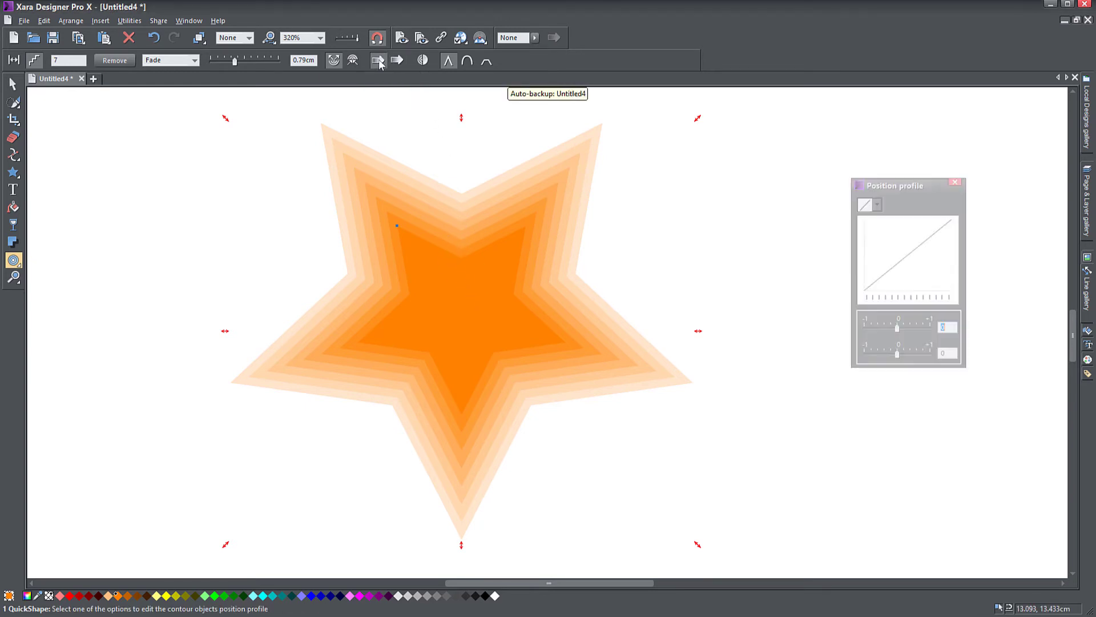
drag(900, 187, 818, 137)
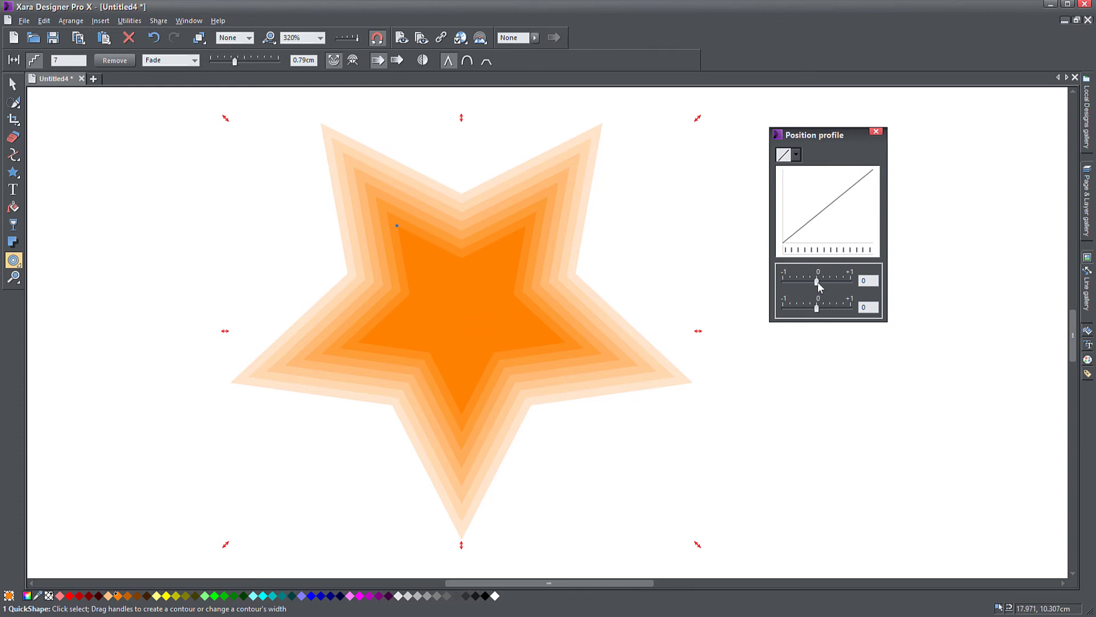
drag(818, 284, 798, 282)
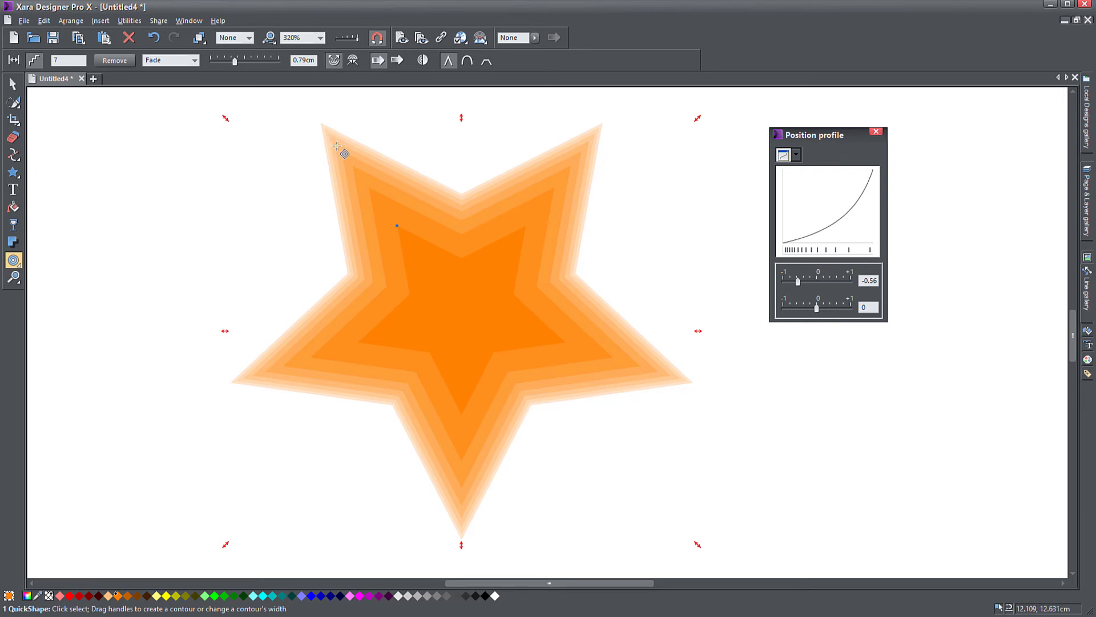
Try 0.56 as the first value of the contour's position profile and return it to 0
drag(798, 283, 837, 284)
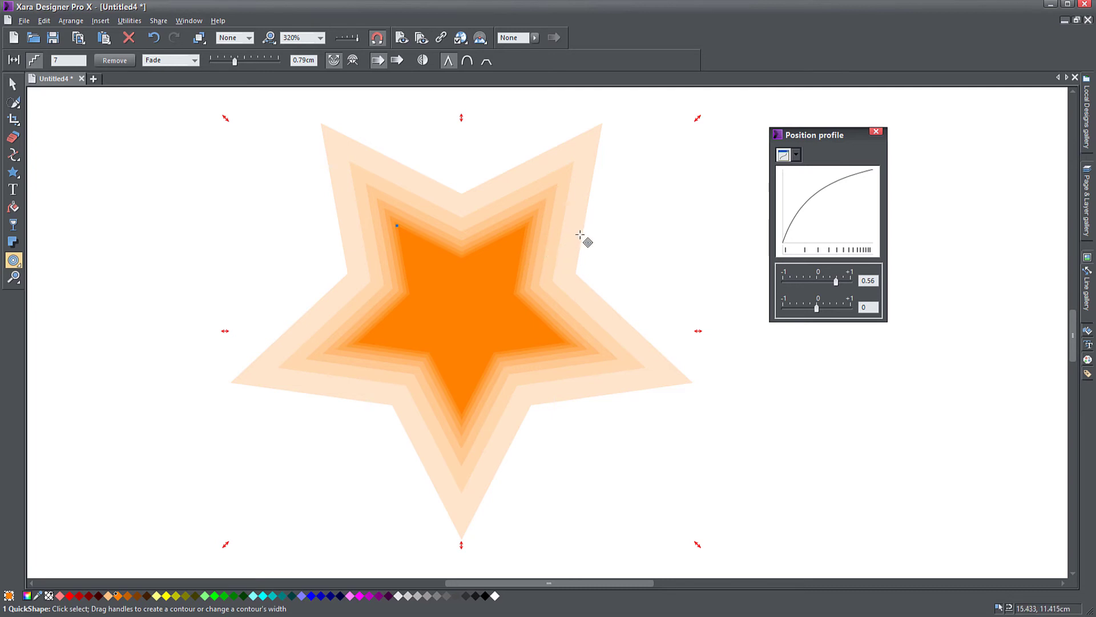
drag(839, 284, 819, 286)
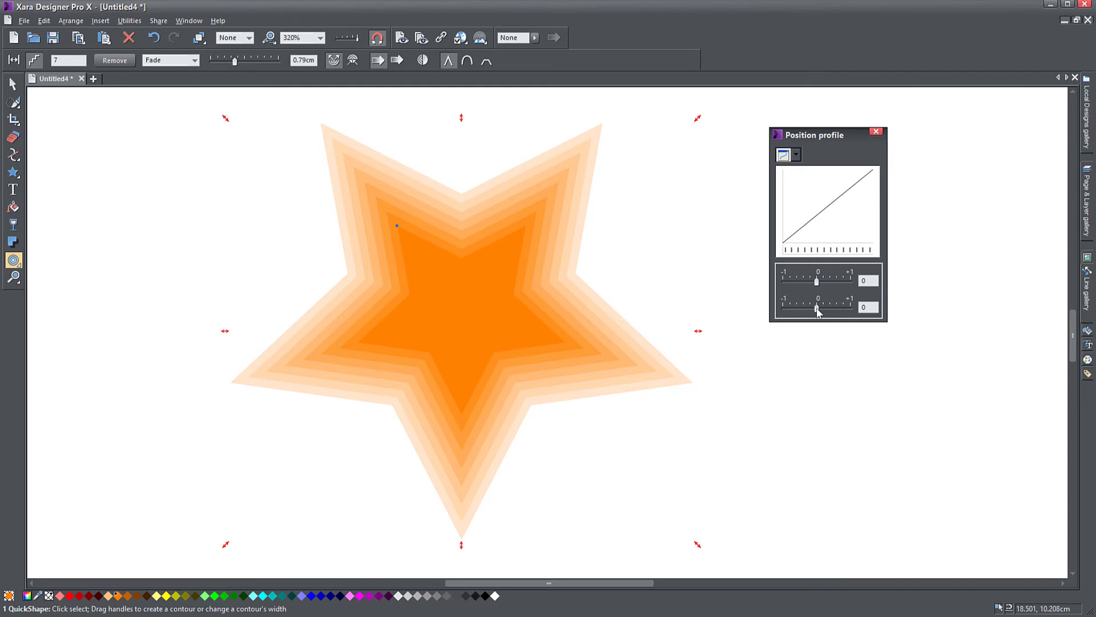
Try -0.42, -0.6 and 0.86 as the position profile's second value, and reset the profile close to linear at 0.04 and -0.02
drag(817, 310, 804, 312)
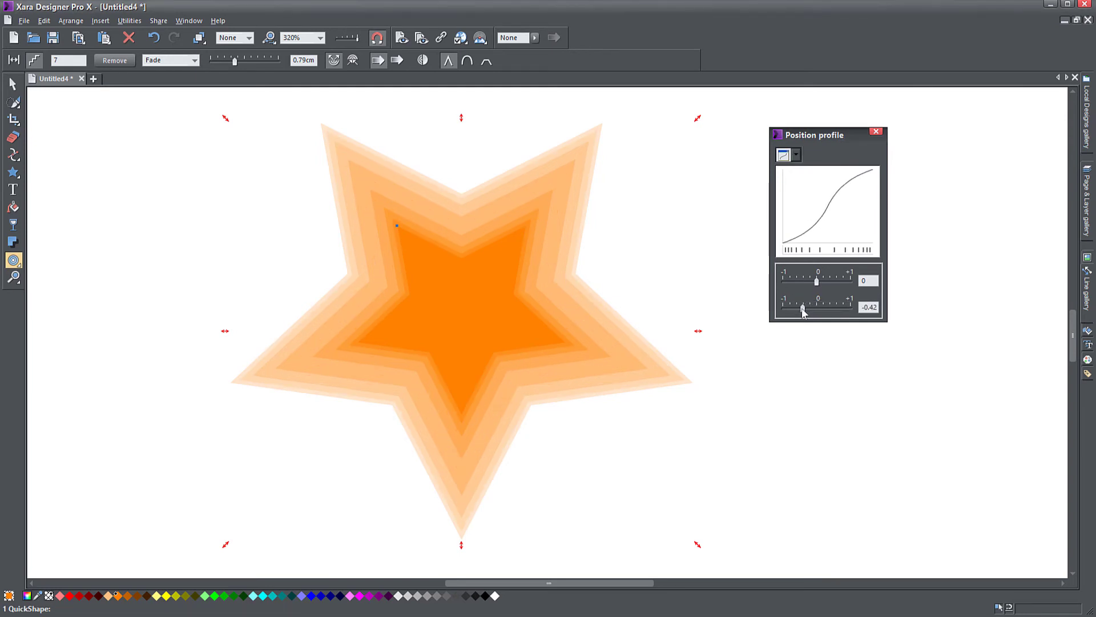
drag(803, 311, 790, 314)
drag(791, 312, 796, 312)
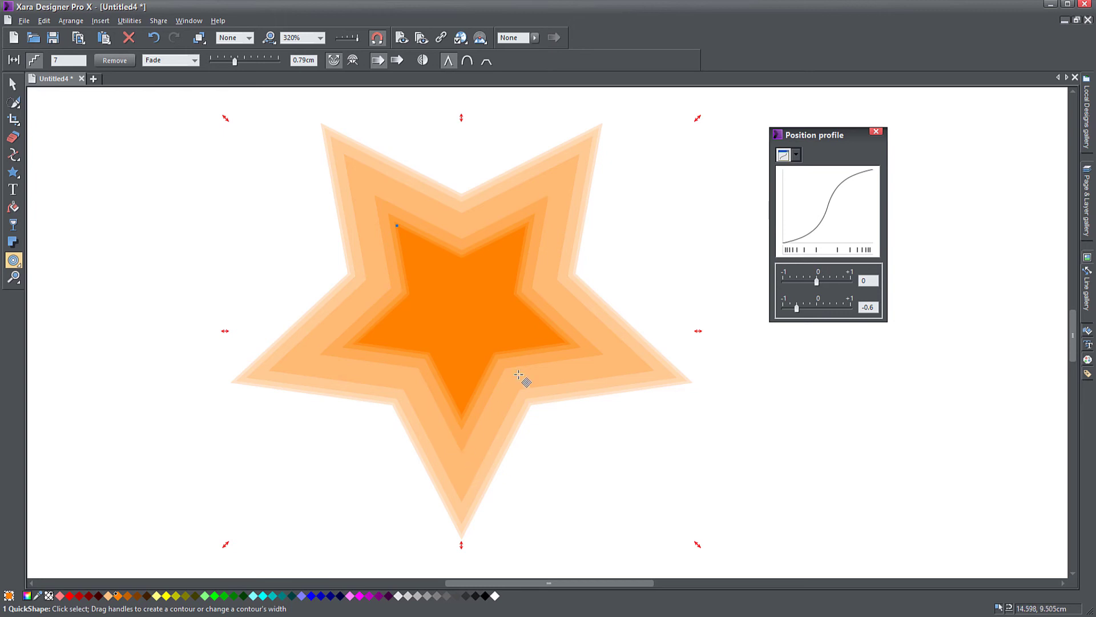
drag(798, 308, 846, 309)
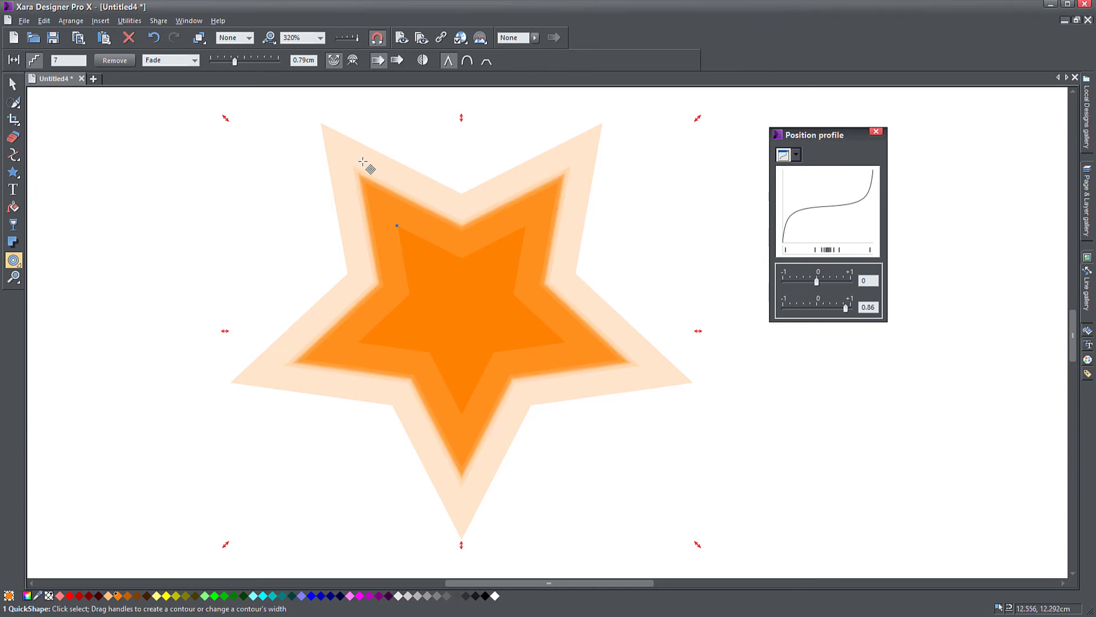
mouse_move(850, 307)
mouse_down()
mouse_move(816, 308)
mouse_move(820, 281)
mouse_up()
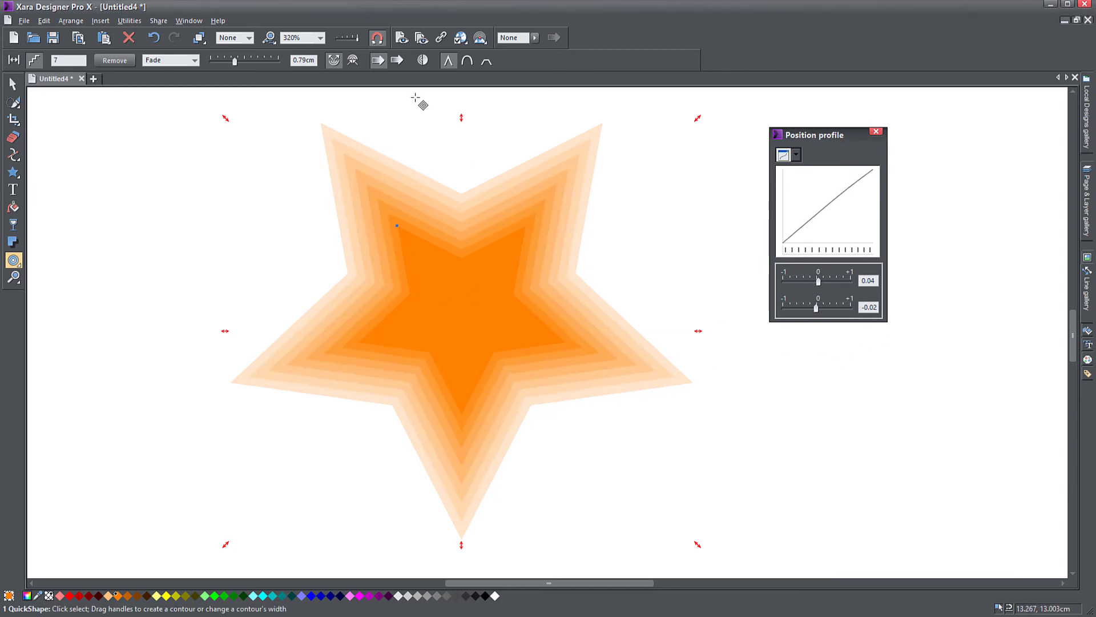
Open the contour's attribute profile clear of the position profile and try -0.5 and 0.66 as its first value
click(398, 60)
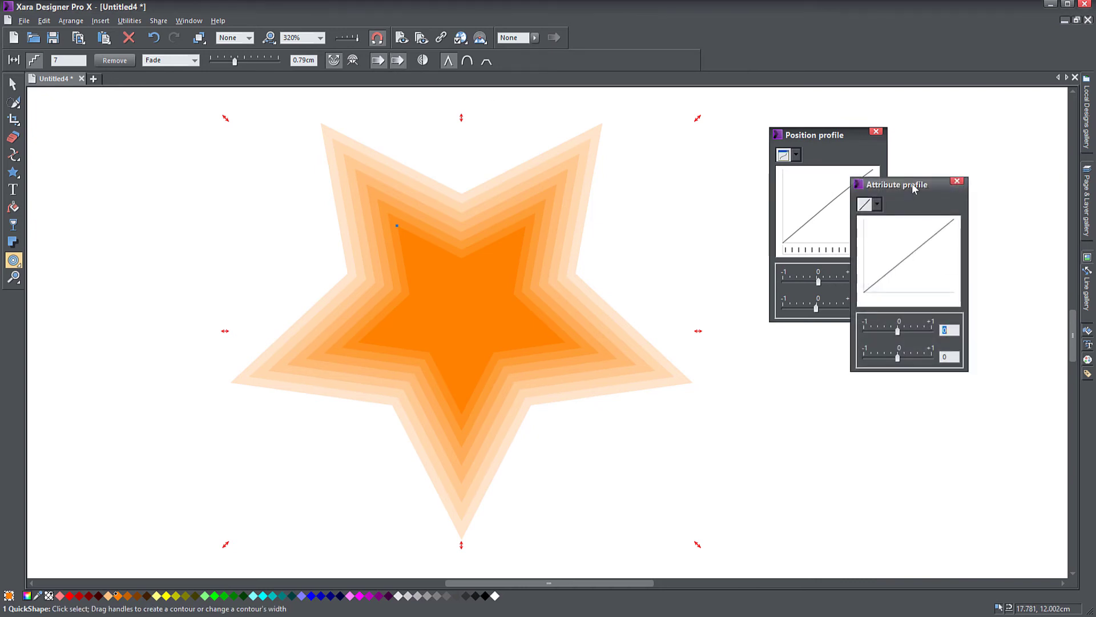
drag(914, 188, 123, 129)
mouse_move(107, 271)
mouse_down()
mouse_move(96, 272)
mouse_move(121, 274)
mouse_move(91, 272)
mouse_up()
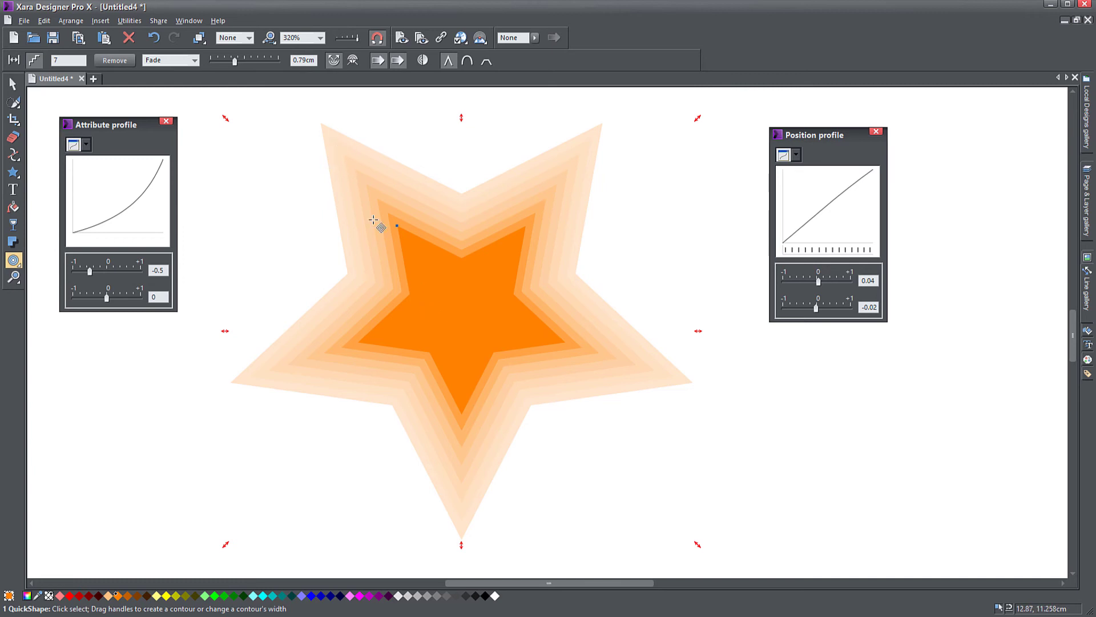
drag(90, 272, 130, 273)
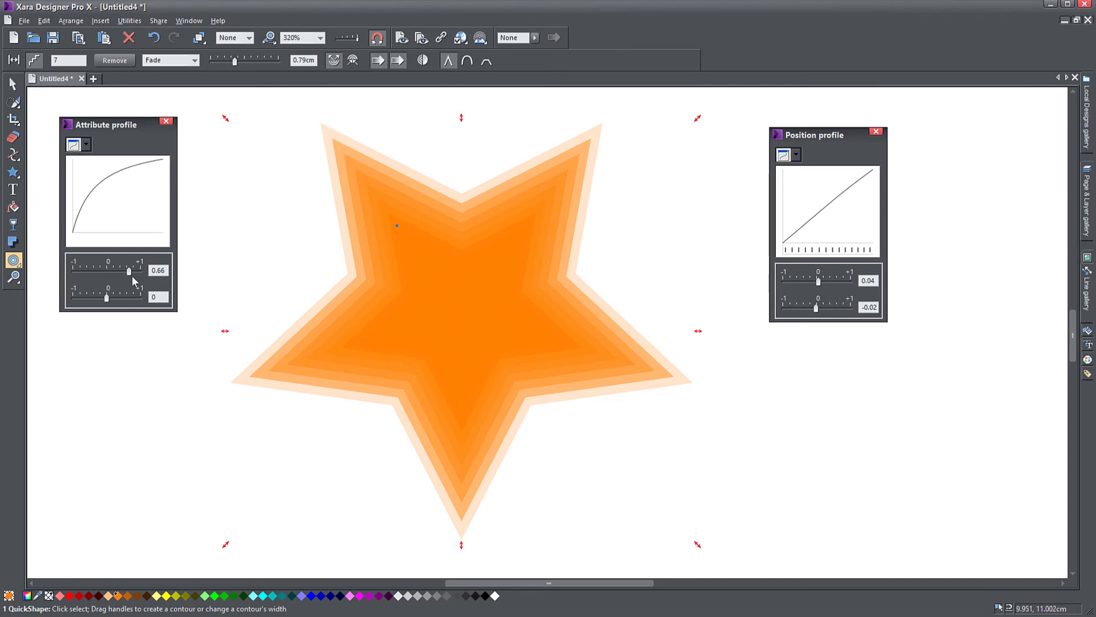
Try -0.84 and 0.7 as the attribute profile's second value, and set the profile to 0.5 and -0.32
drag(130, 272, 79, 298)
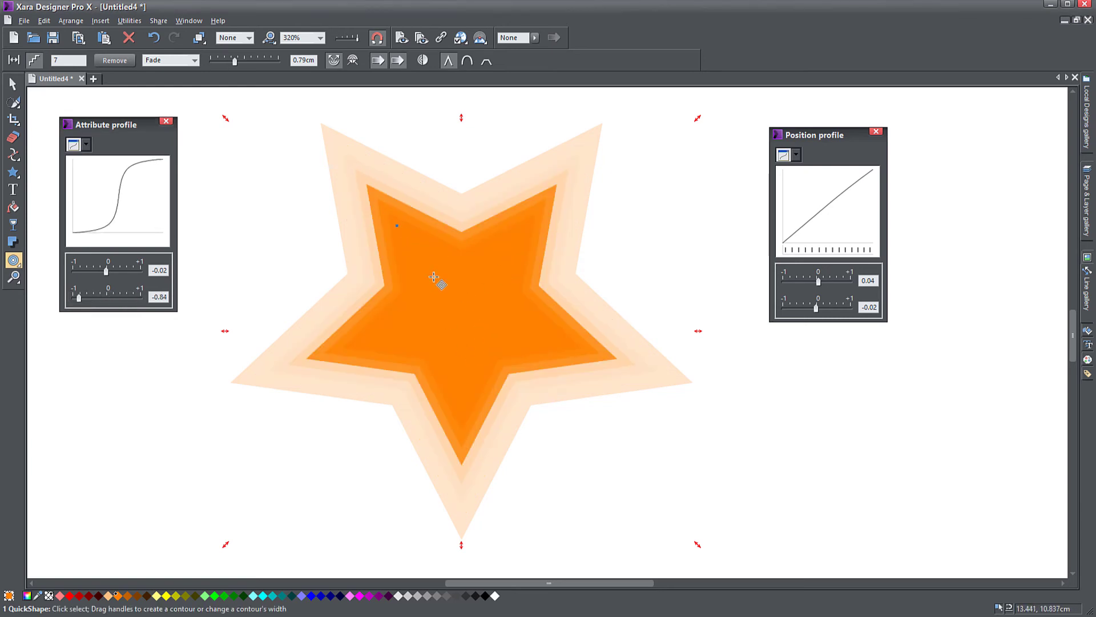
drag(79, 297, 131, 298)
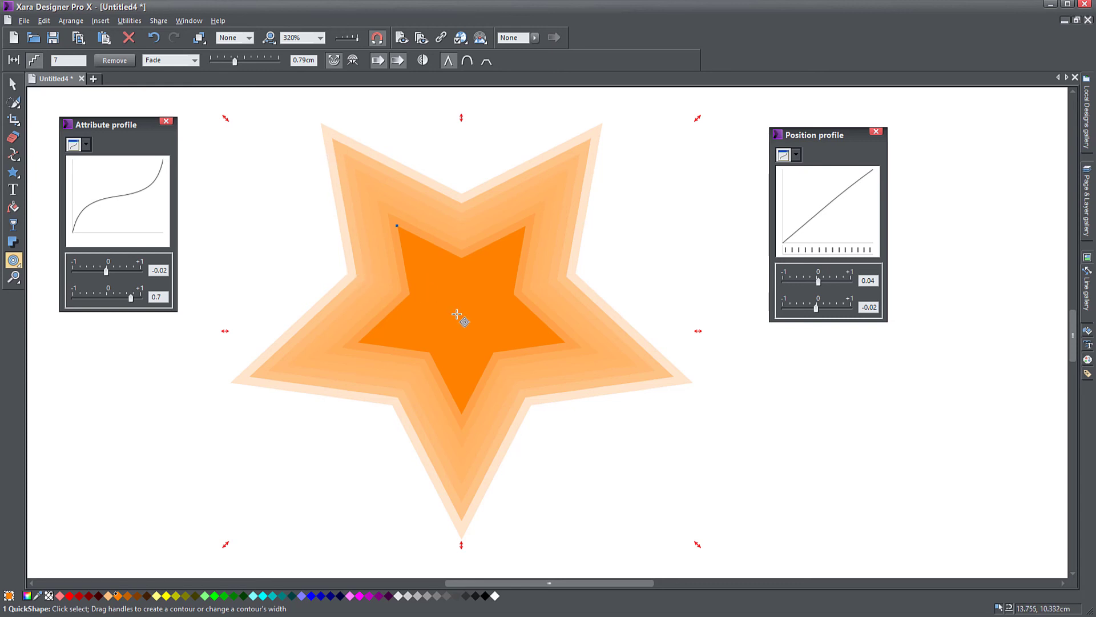
drag(107, 272, 97, 303)
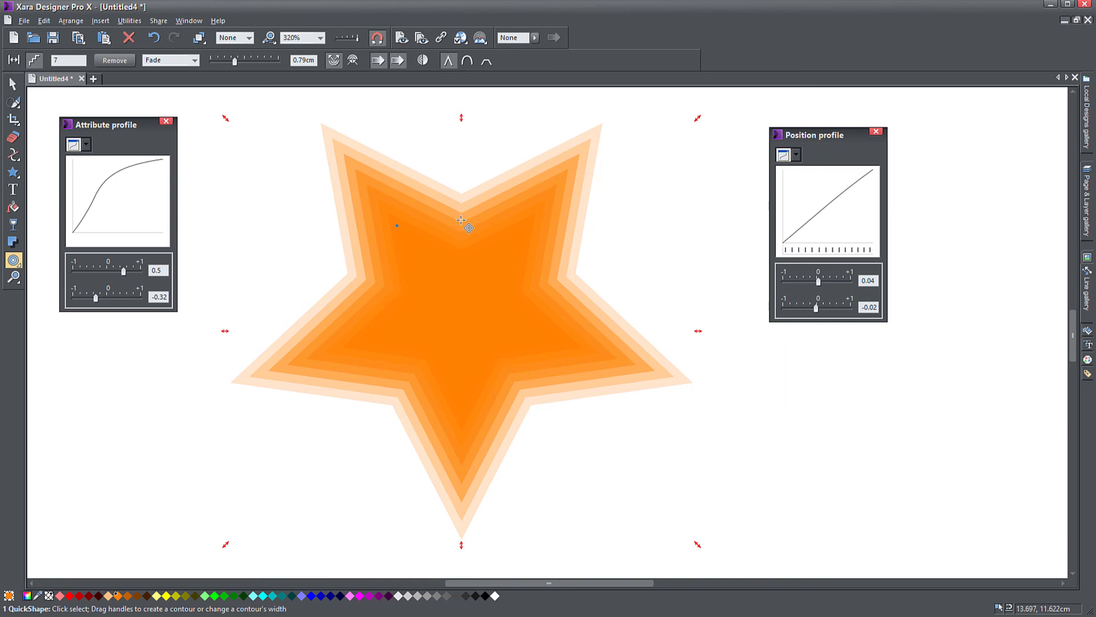
Delete the contoured star and create a text line reading TEXT
click(13, 83)
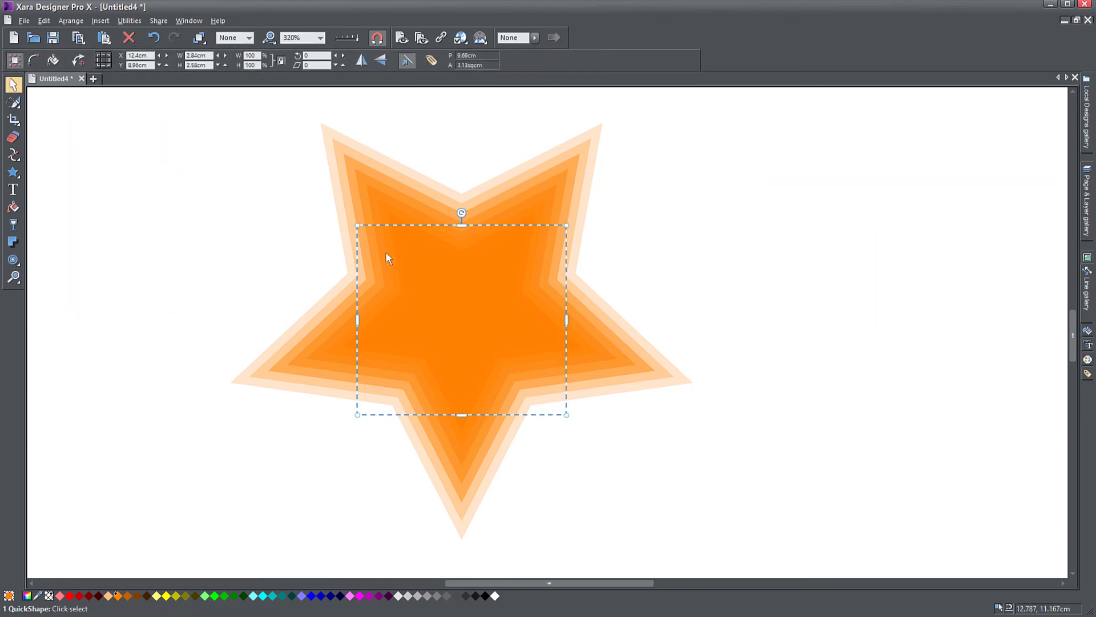
key(Delete)
click(12, 189)
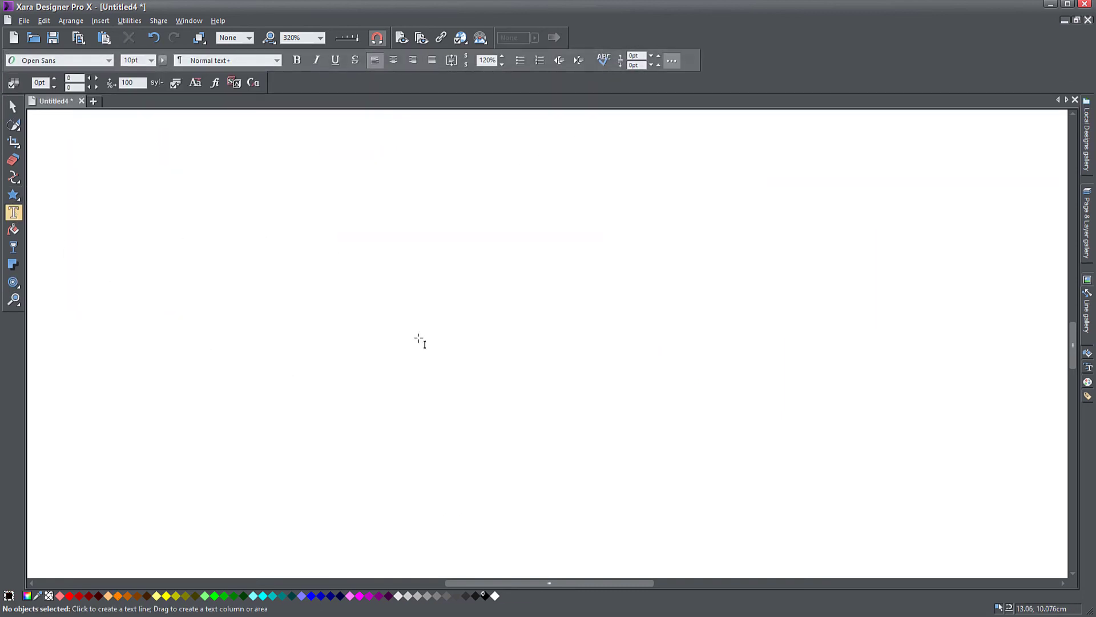
click(377, 298)
text(TEXT)
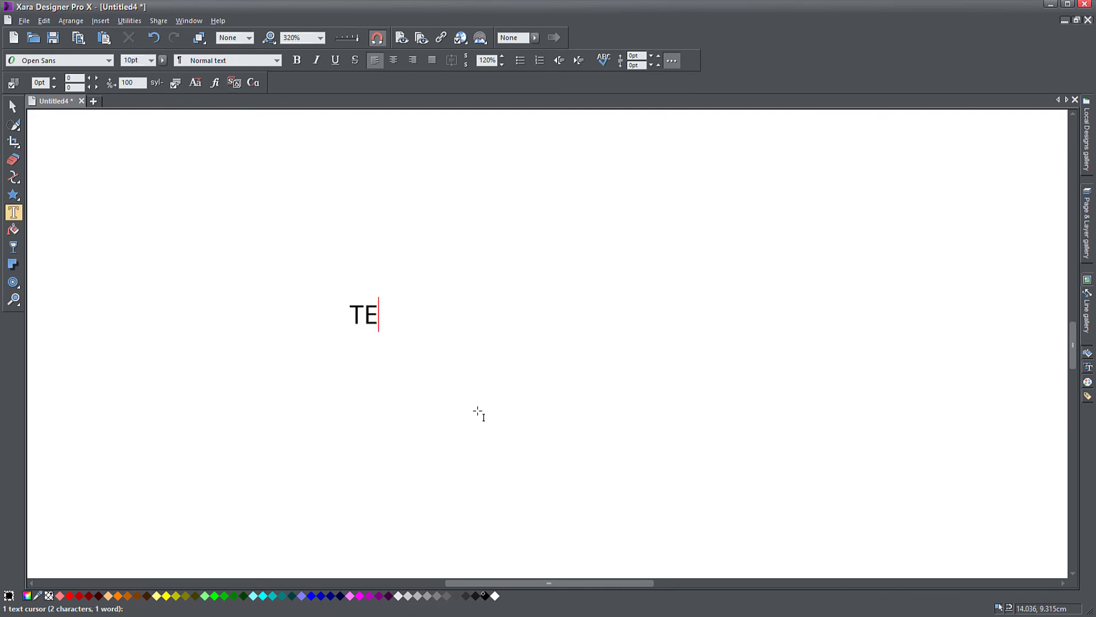
Enlarge the text to about 5.13 by 1.65 cm and move it to about X 11.75 cm, Y 9.72 cm
click(13, 107)
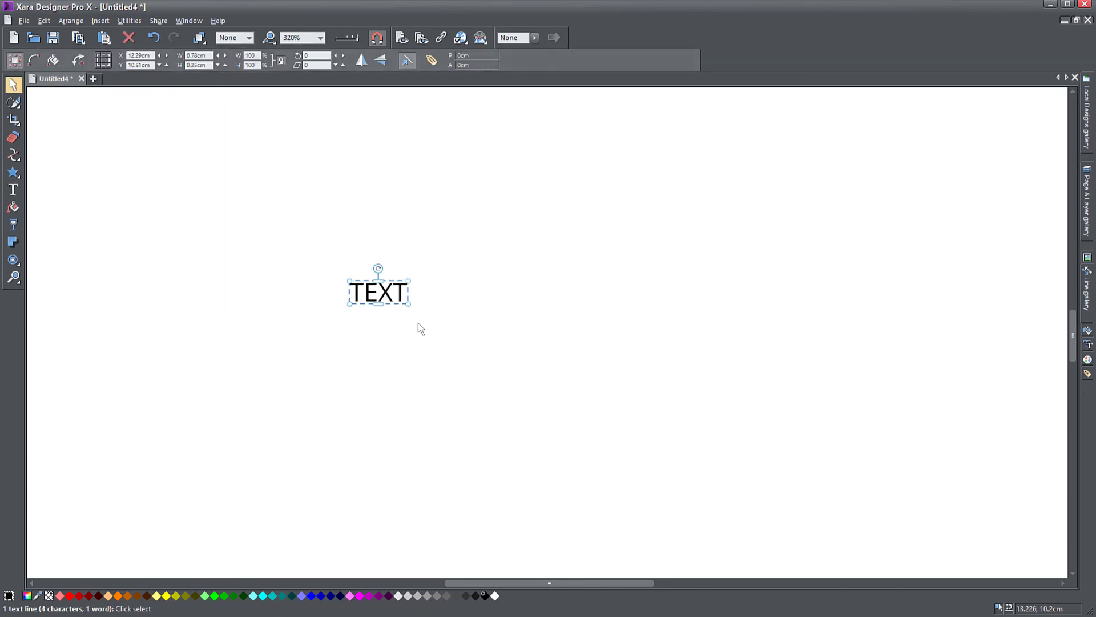
drag(412, 282, 728, 222)
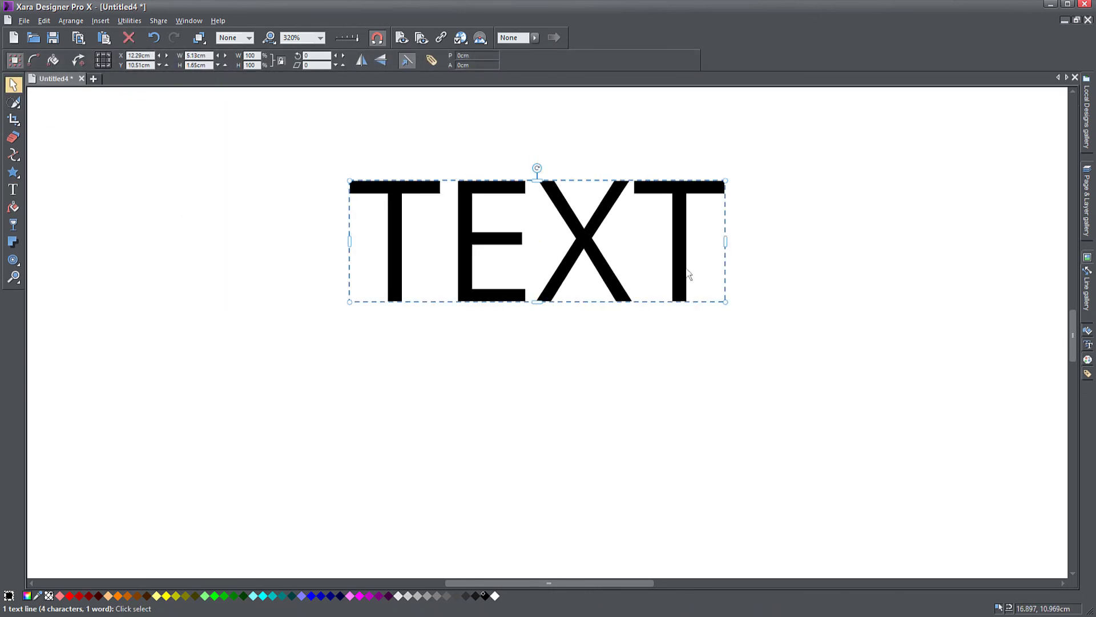
drag(688, 276, 648, 332)
Colour the text green and add an outer contour about 0.15 cm wide to it
click(224, 595)
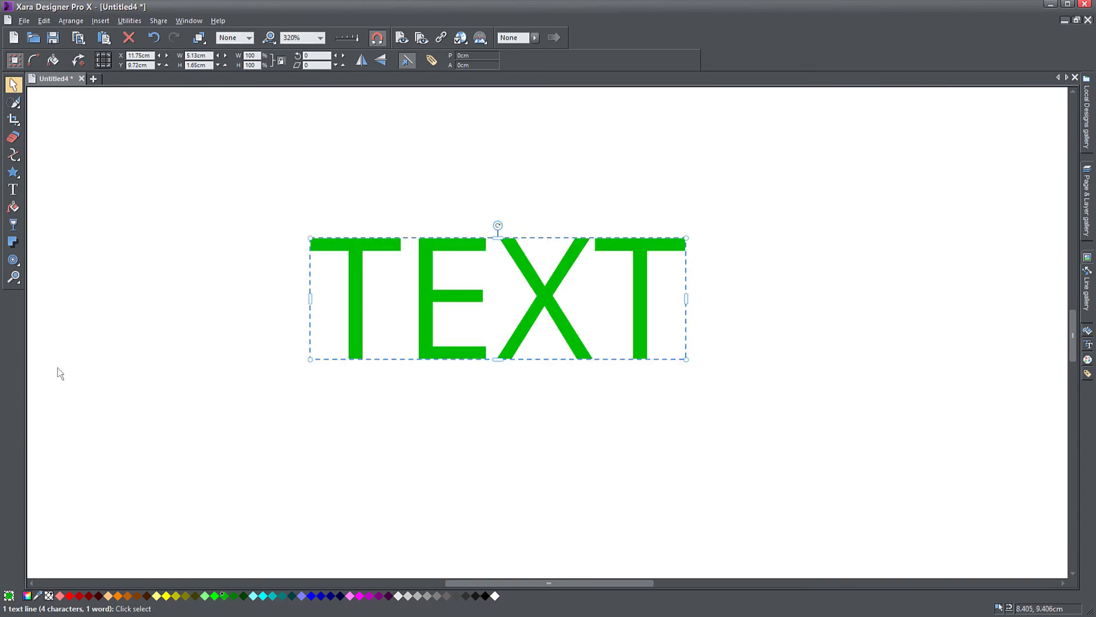
click(13, 260)
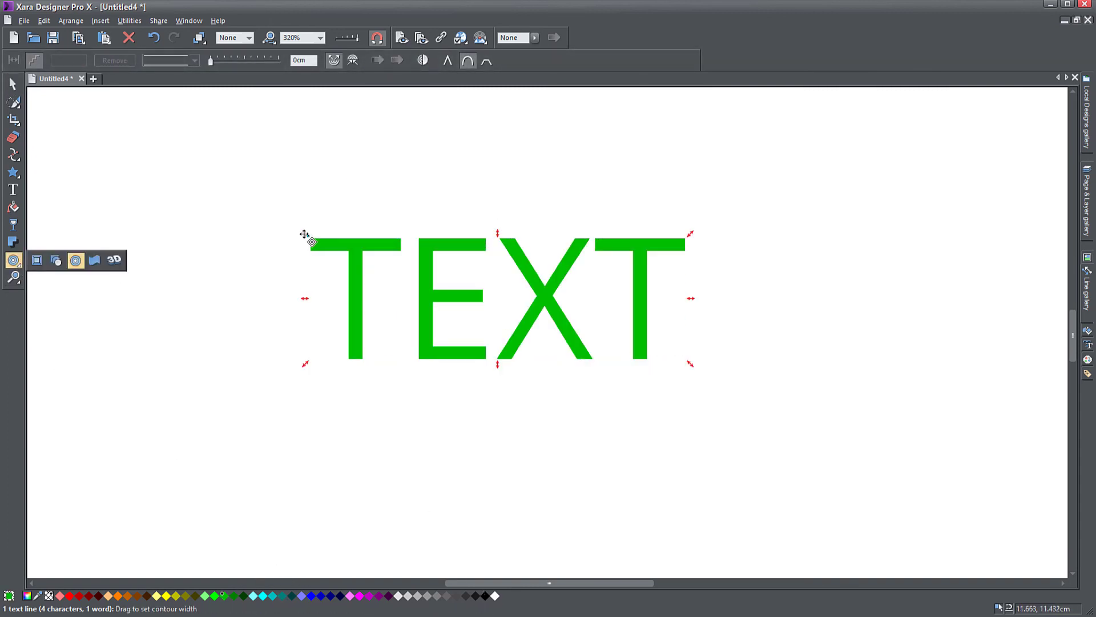
drag(306, 235, 295, 223)
scroll(400, 315, up, 3)
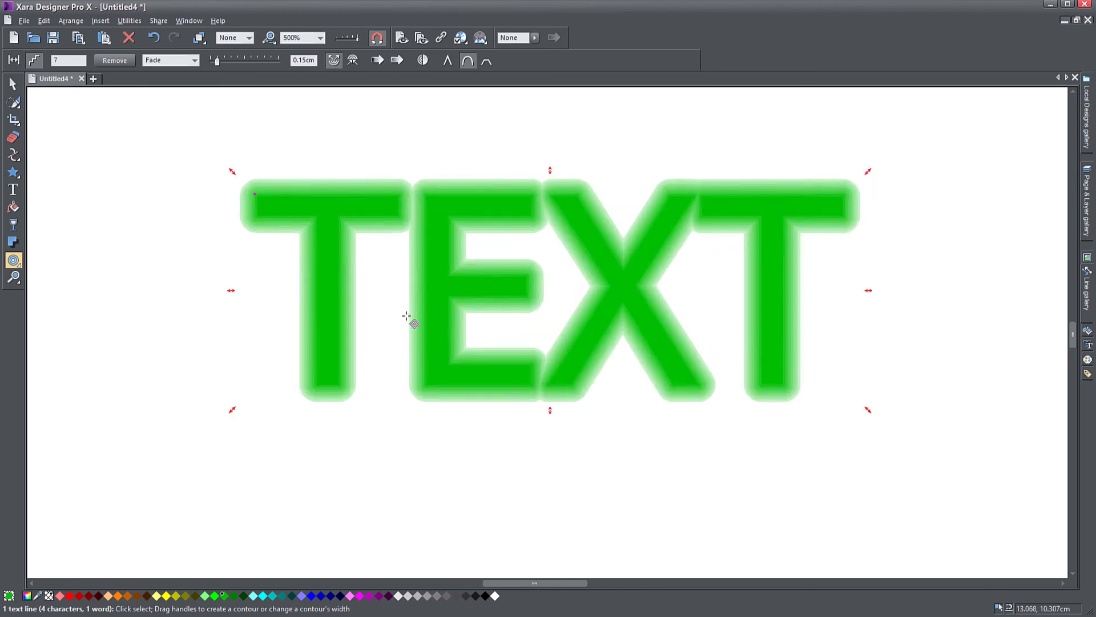
Set the text's contour to 3 steps
double_click(80, 60)
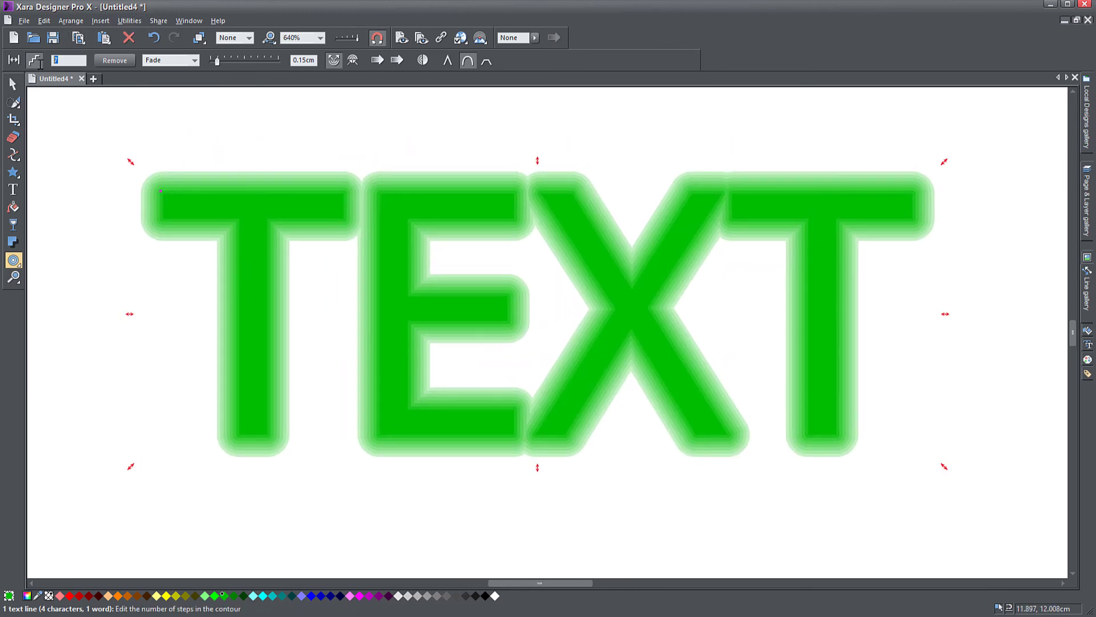
text(3)
key(Return)
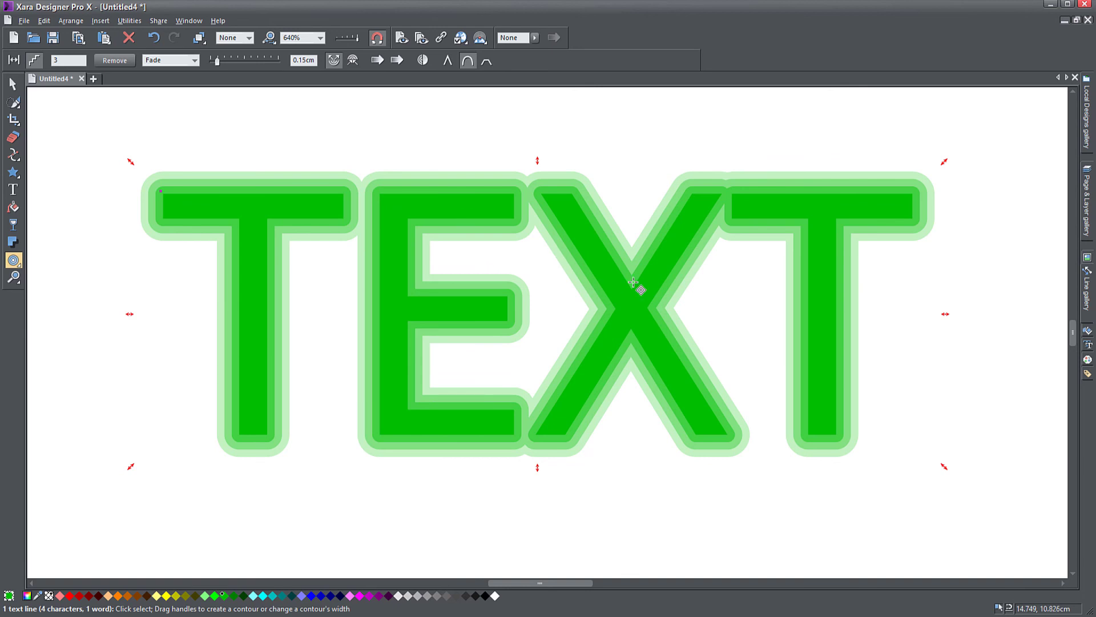
Give the text's contour the Rainbow colour effect and lower both position profile values below zero
click(182, 61)
click(184, 81)
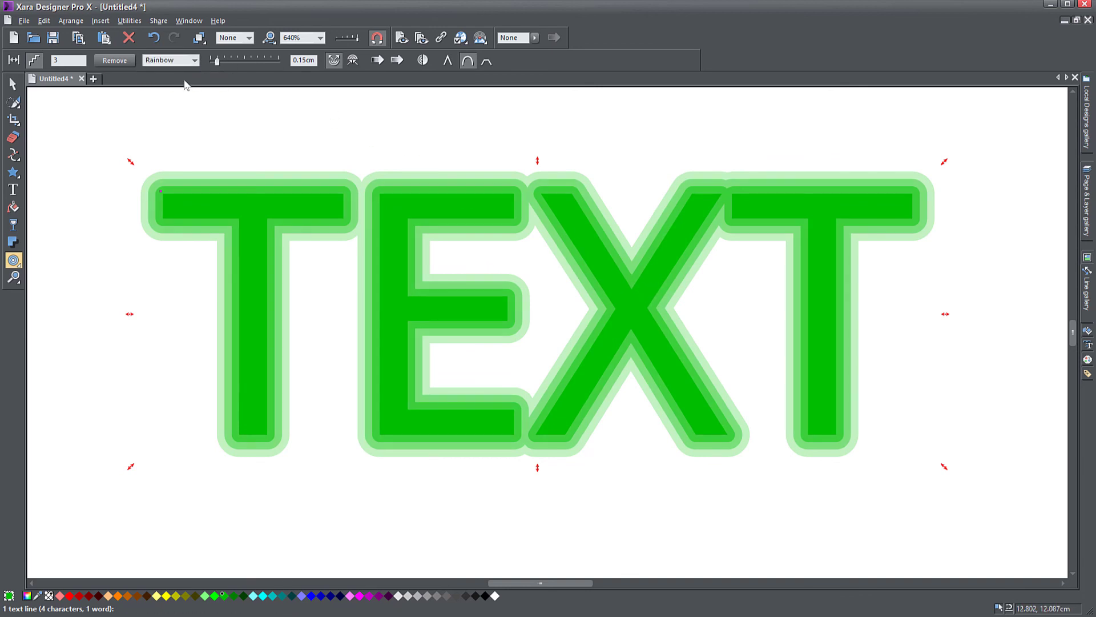
click(378, 60)
drag(107, 270, 94, 298)
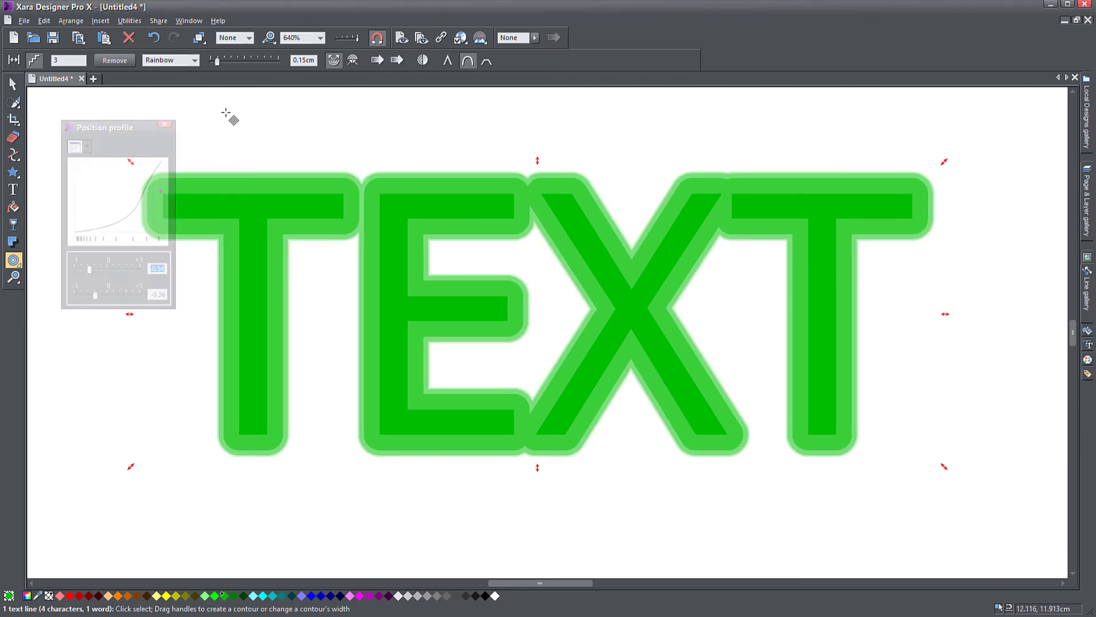
Try mitred and rounded joins on the text's contour and set it to bevelled joins
click(449, 61)
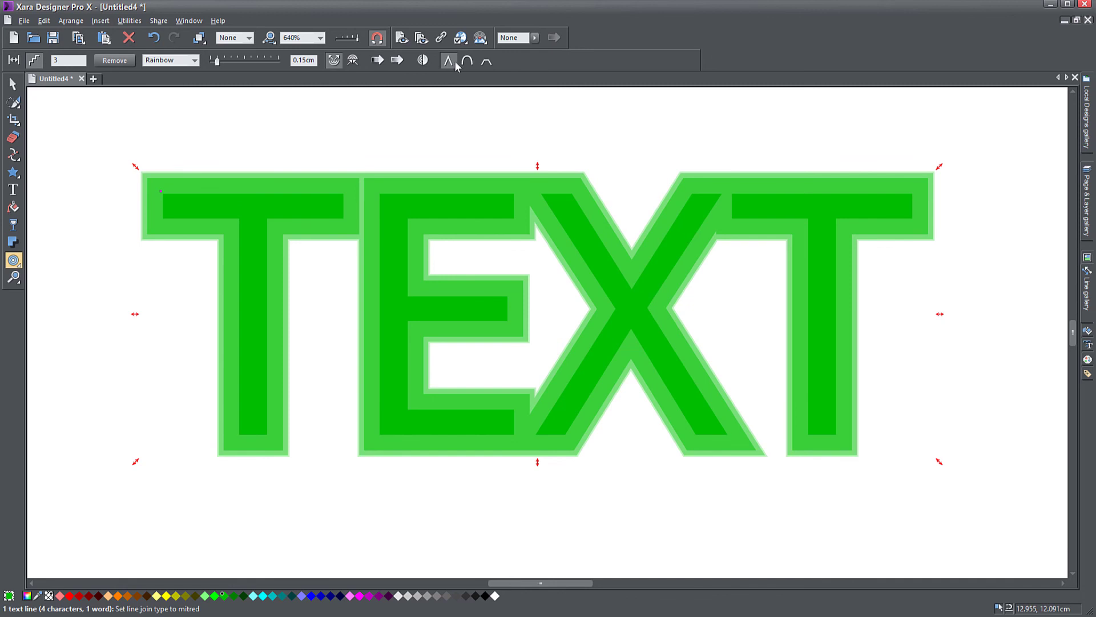
click(467, 61)
click(487, 61)
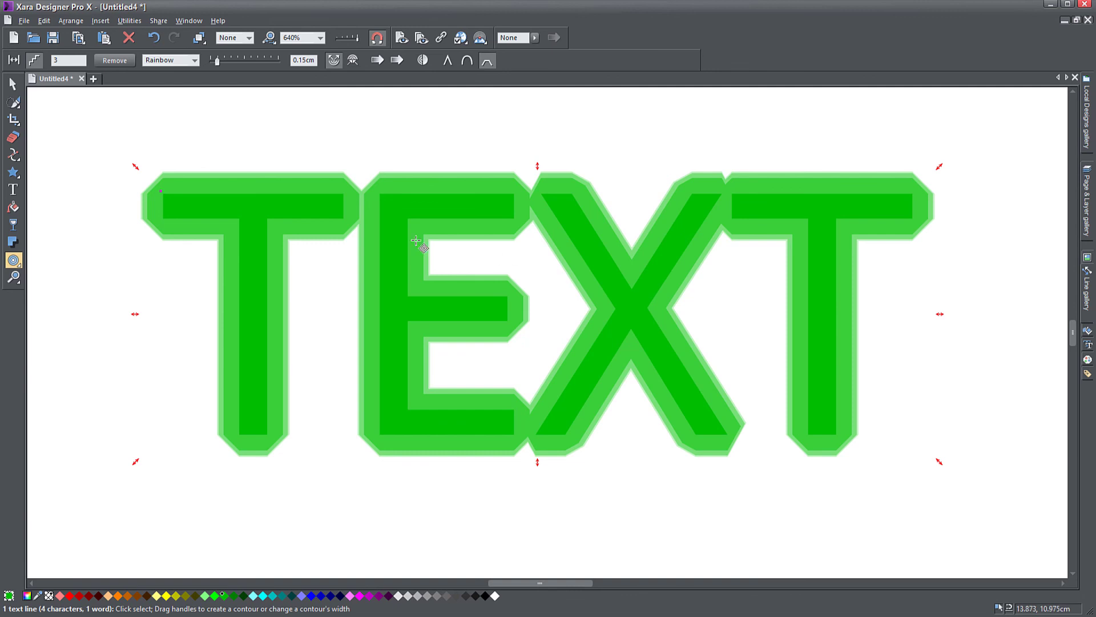
key(F2)
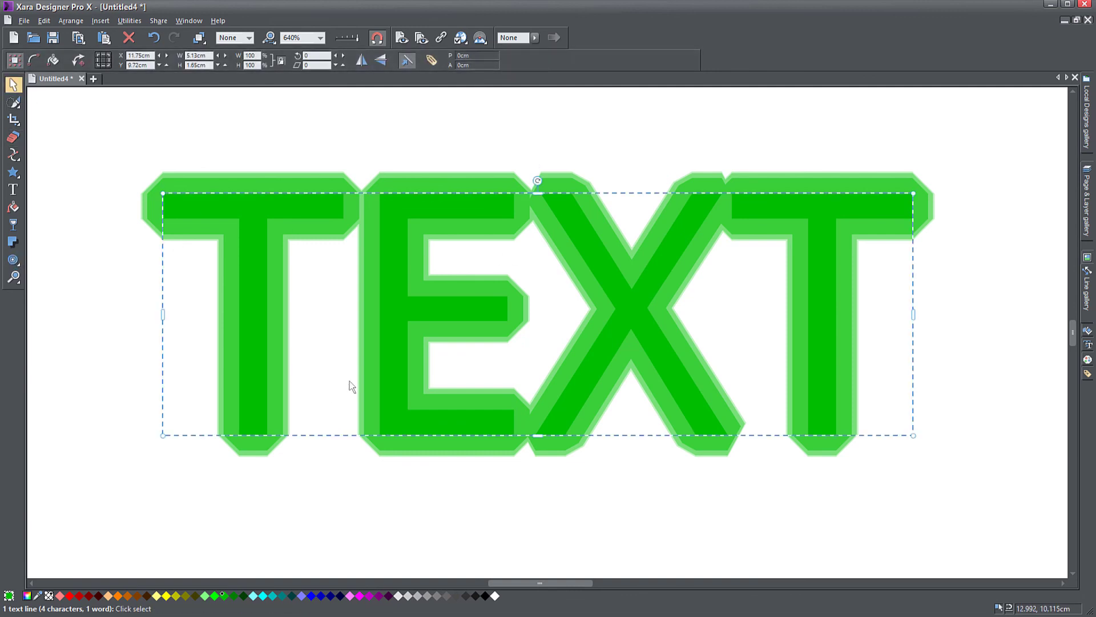